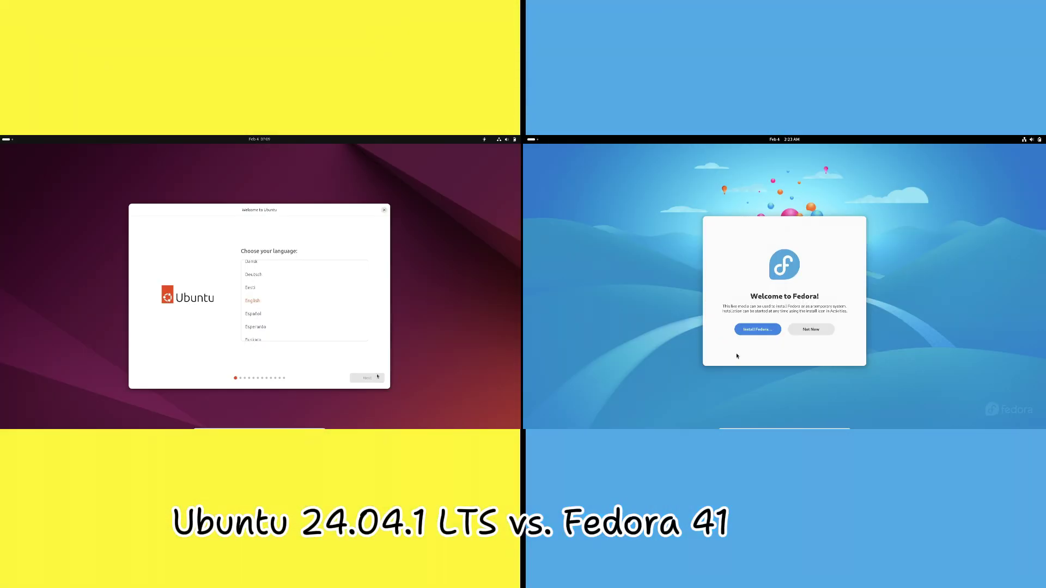
Step: Dismiss Fedora's welcome and advance Ubuntu's installer while browsing Fedora's app grid and Utilities folder
{"action": "left_click", "coordinate": [762, 330]}
{"action": "left_click", "coordinate": [365, 378]}
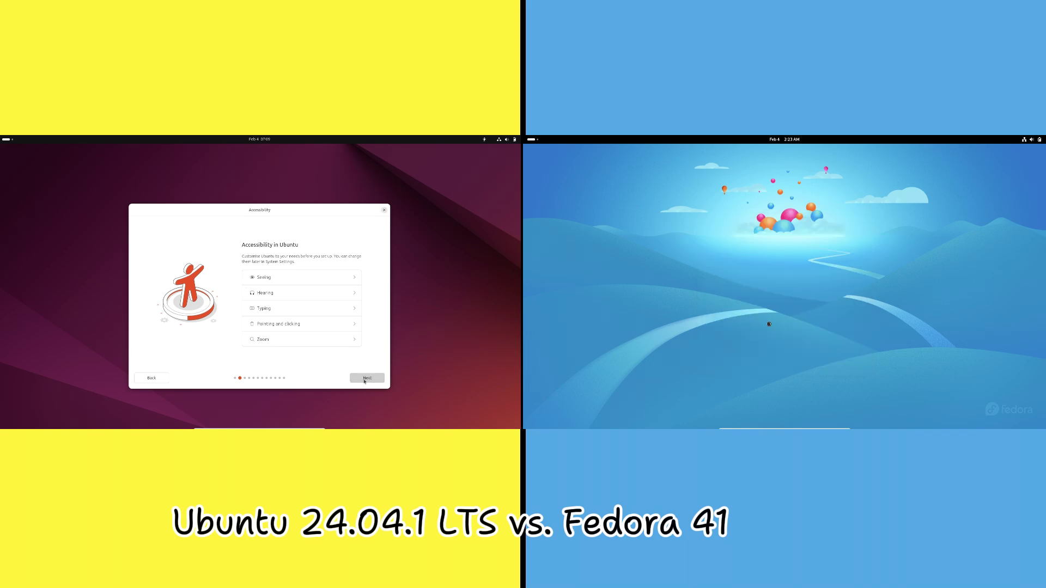
{"action": "left_click", "coordinate": [374, 382]}
{"action": "left_click", "coordinate": [532, 143]}
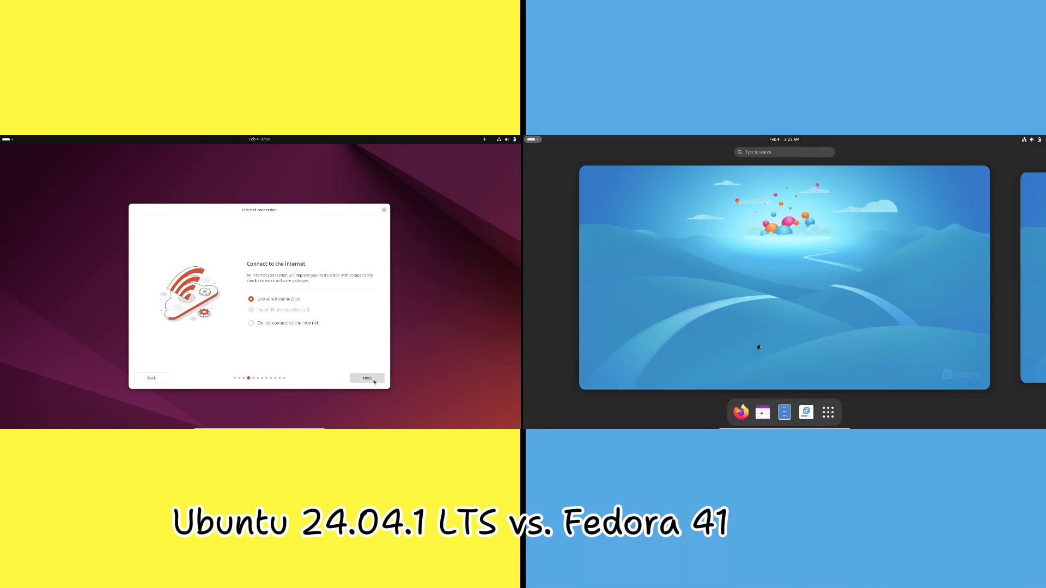
{"action": "left_click", "coordinate": [831, 410]}
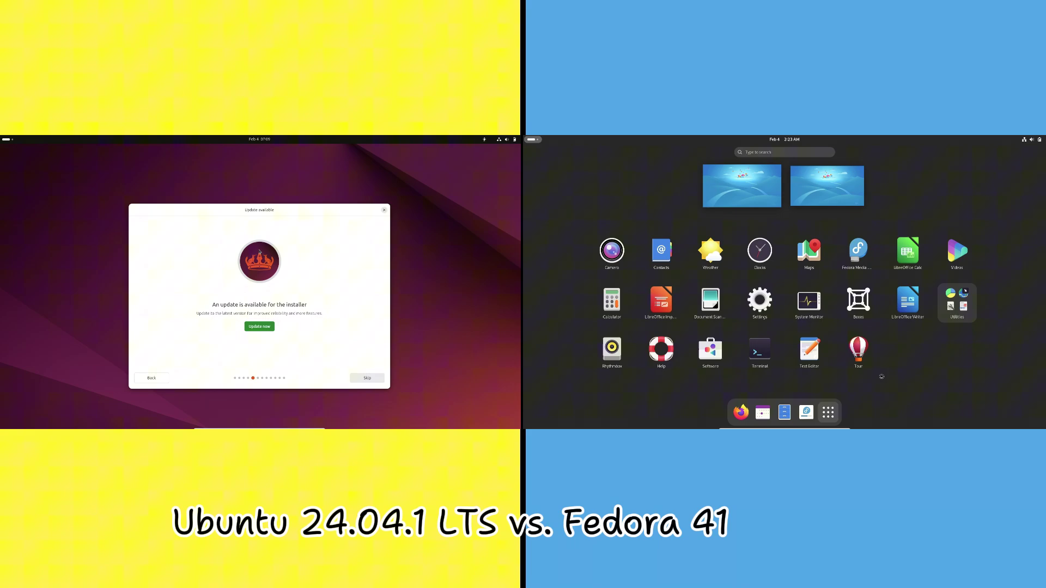
{"action": "left_click", "coordinate": [354, 378]}
Step: Choose Try Ubuntu and close its installer, returning Fedora to the overview
{"action": "left_click", "coordinate": [957, 303]}
{"action": "left_click", "coordinate": [910, 319]}
{"action": "left_click", "coordinate": [251, 310]}
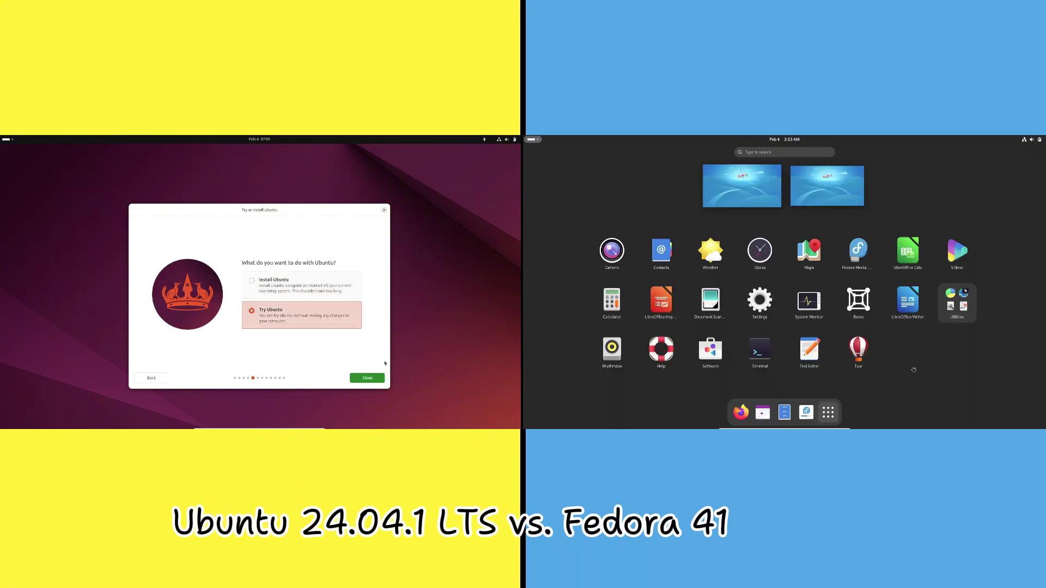
{"action": "left_click", "coordinate": [367, 378]}
{"action": "left_click", "coordinate": [829, 412]}
Step: Set Fedora's power mode to Performance from its quick settings
{"action": "left_click", "coordinate": [875, 320]}
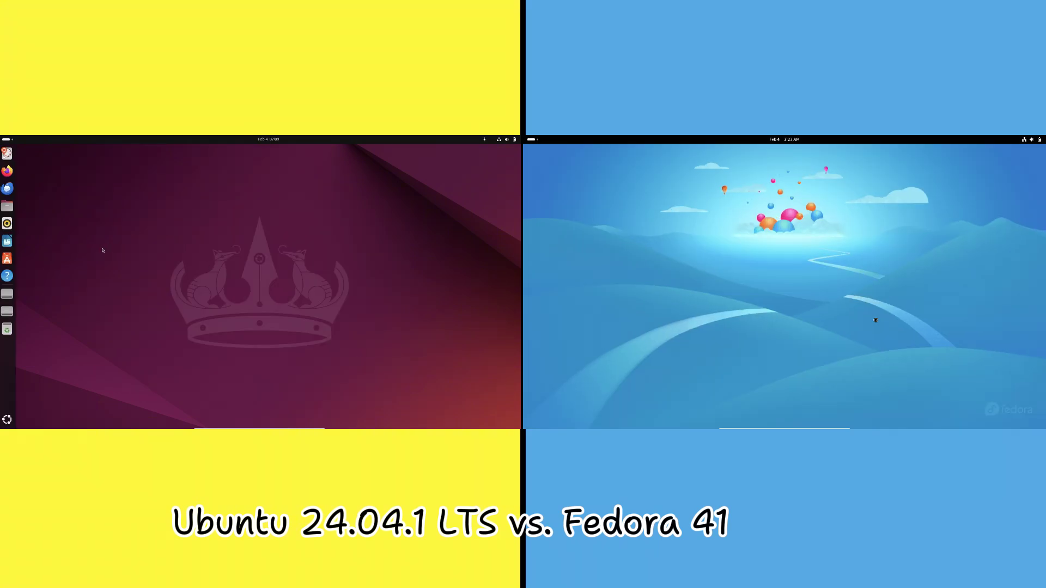
{"action": "left_click", "coordinate": [1031, 142]}
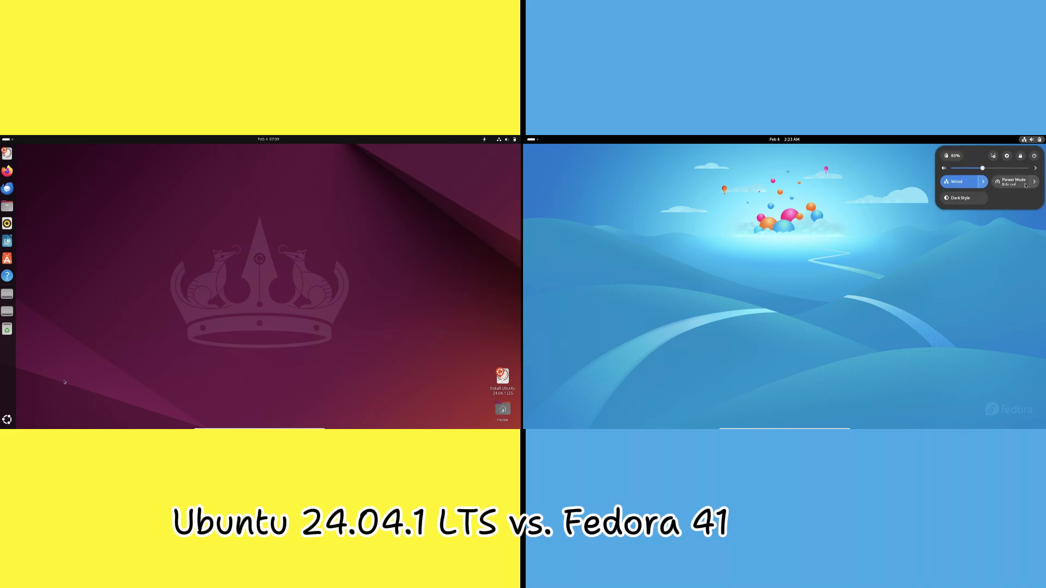
{"action": "left_click", "coordinate": [7, 420]}
{"action": "left_click", "coordinate": [1033, 182]}
{"action": "left_click", "coordinate": [980, 231]}
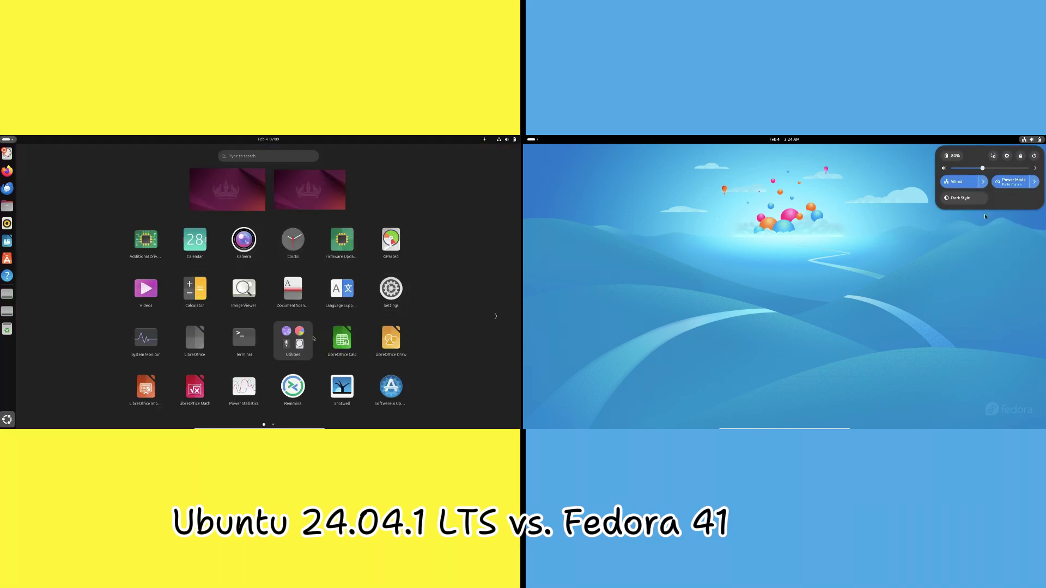
Step: Peek into Ubuntu's Utilities folder and close Fedora's quick settings panel
{"action": "left_click", "coordinate": [305, 338]}
{"action": "left_click", "coordinate": [1032, 182]}
{"action": "left_click", "coordinate": [461, 310]}
{"action": "scroll", "coordinate": [461, 310], "scroll_direction": "down", "scroll_amount": 1}
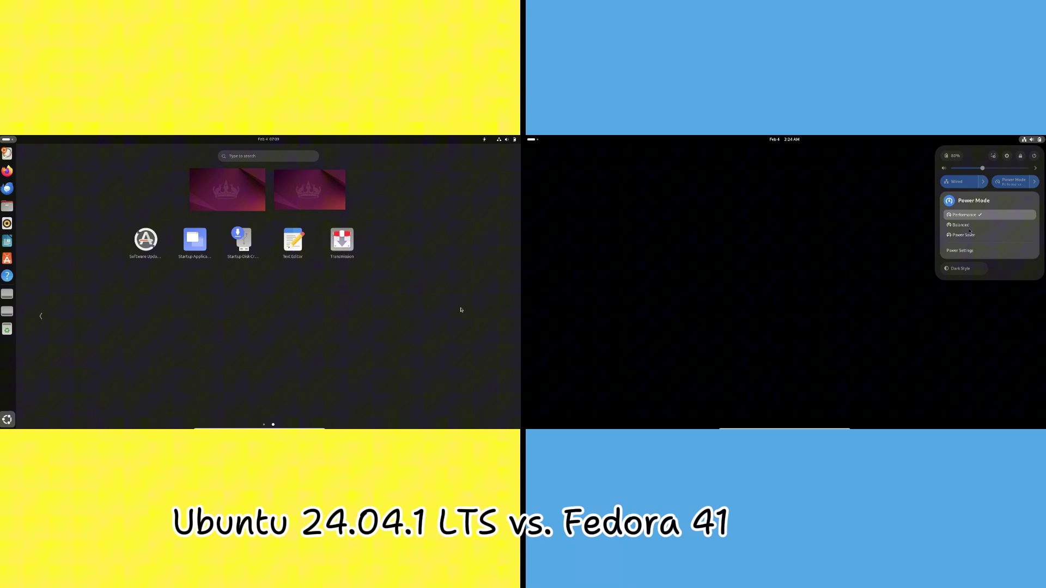
{"action": "scroll", "coordinate": [461, 310], "scroll_direction": "up", "scroll_amount": 1}
{"action": "key", "text": "Escape"}
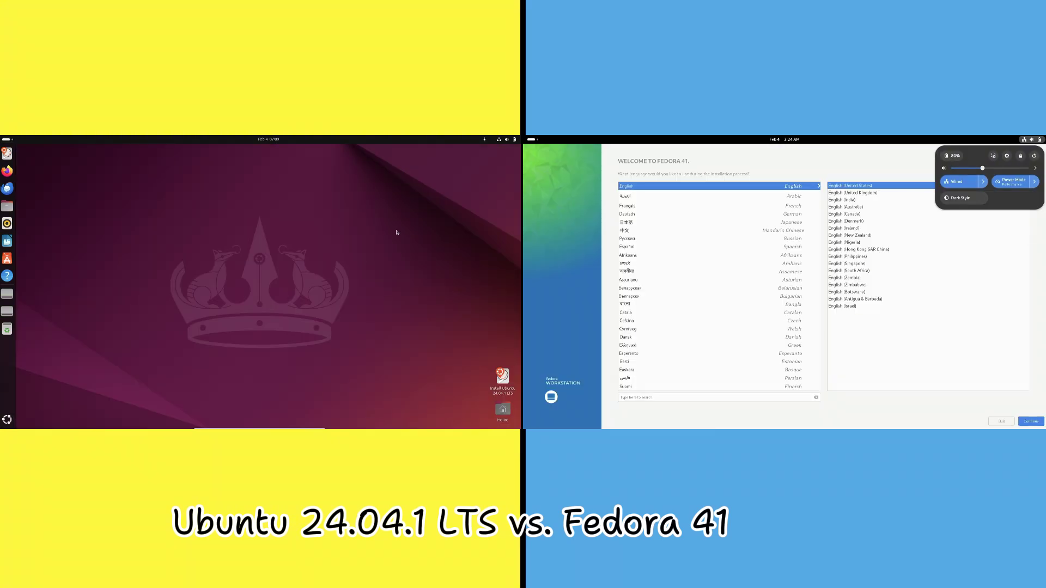
{"action": "left_click", "coordinate": [729, 289]}
Step: Toggle Ubuntu's dark style on and off and turn on Night Light
{"action": "left_click", "coordinate": [511, 141]}
{"action": "left_click", "coordinate": [459, 184]}
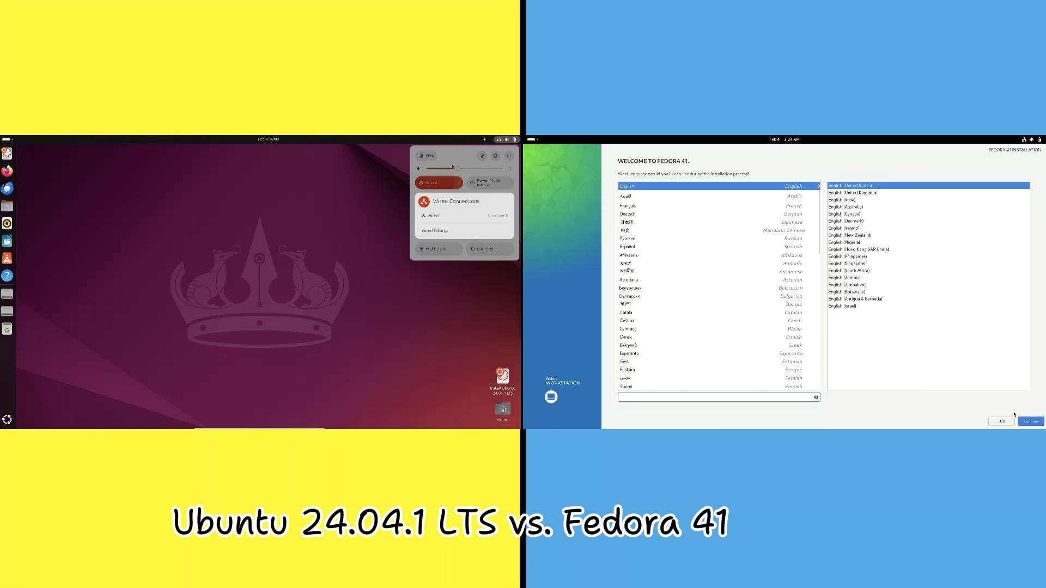
{"action": "left_click", "coordinate": [452, 166]}
{"action": "left_click", "coordinate": [500, 196]}
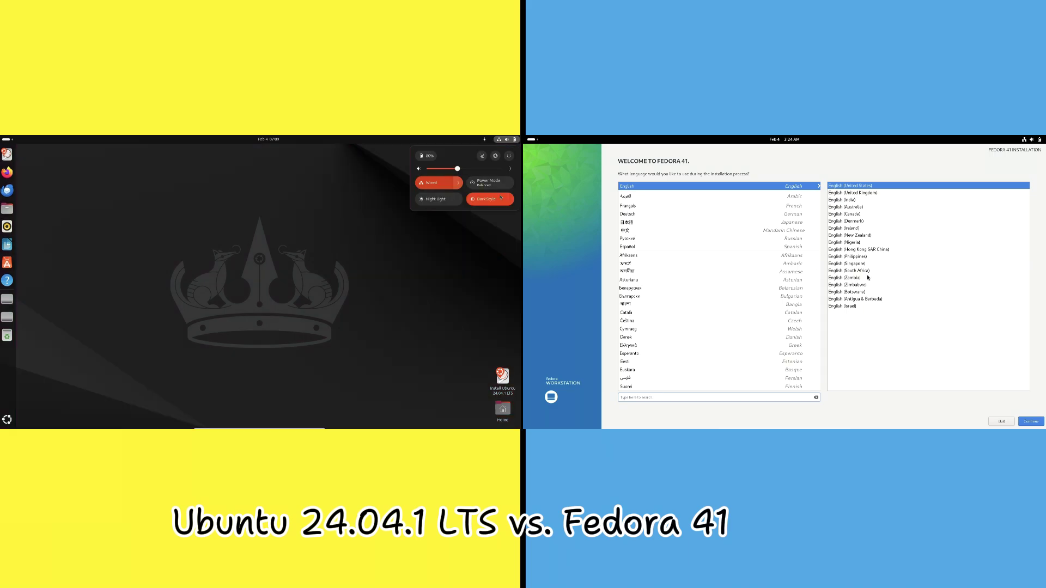
{"action": "left_click", "coordinate": [1027, 420]}
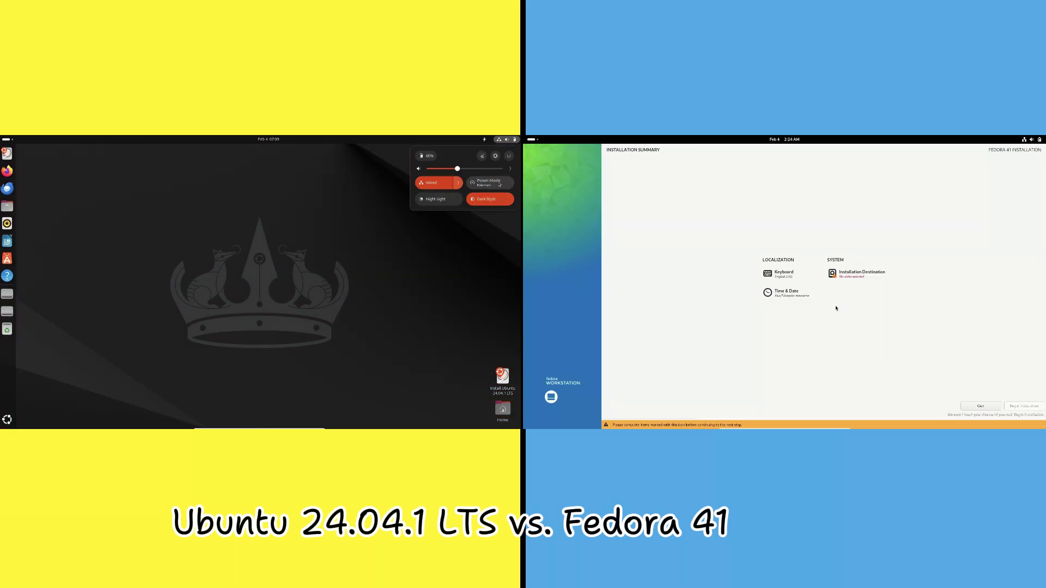
{"action": "left_click", "coordinate": [490, 203]}
{"action": "left_click", "coordinate": [844, 276]}
Step: Check Fedora's installation destination, then quit the Fedora installer
{"action": "left_click", "coordinate": [444, 201]}
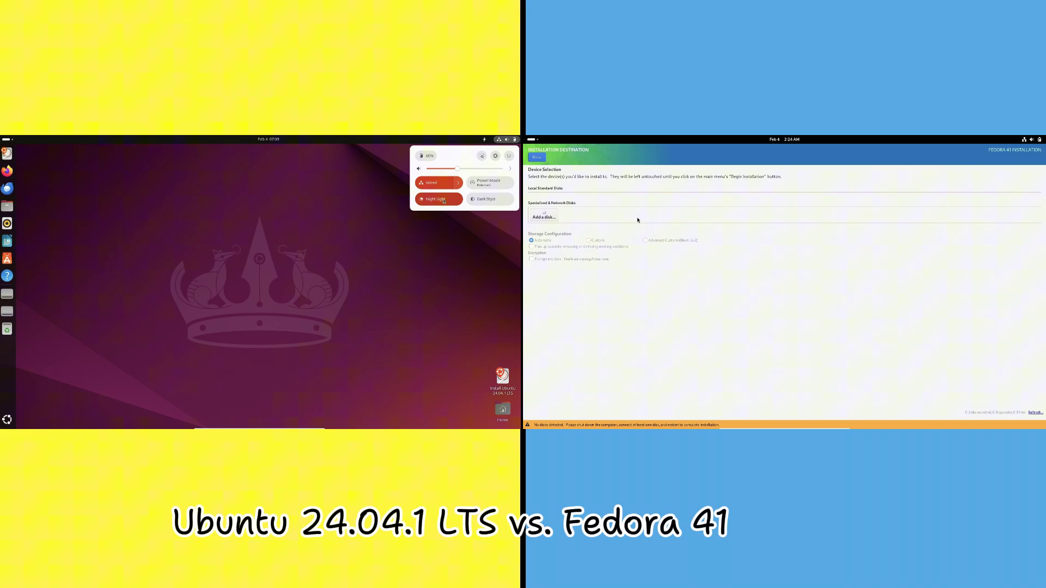
{"action": "left_click", "coordinate": [538, 158]}
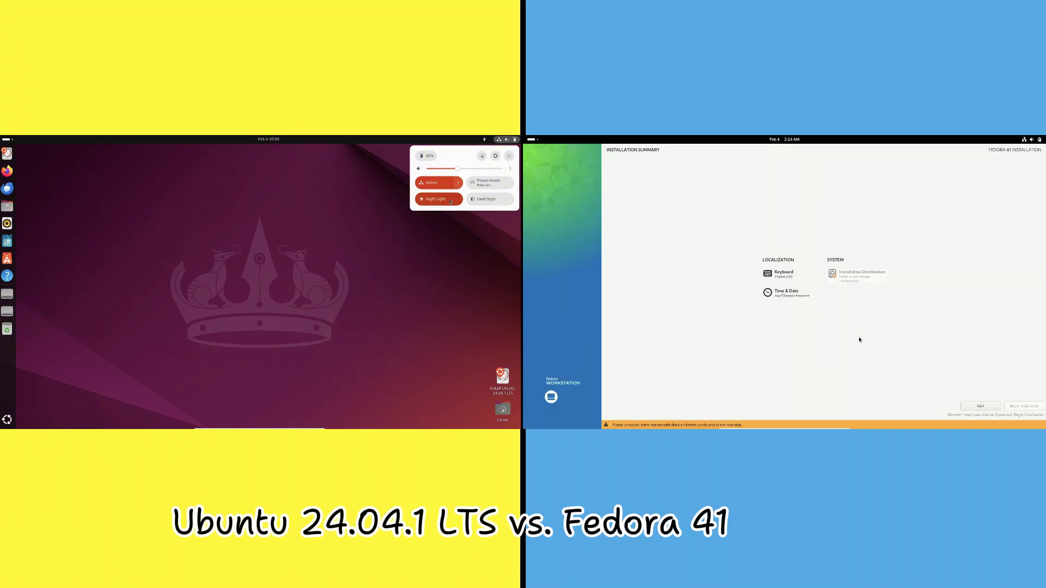
{"action": "left_click", "coordinate": [967, 406]}
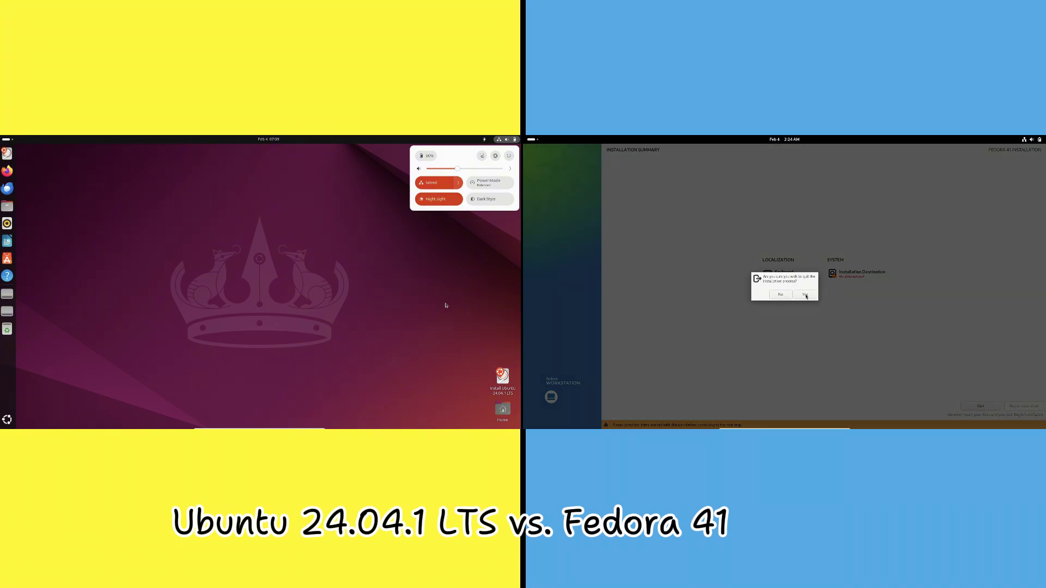
{"action": "left_click", "coordinate": [806, 296]}
{"action": "left_click", "coordinate": [390, 182]}
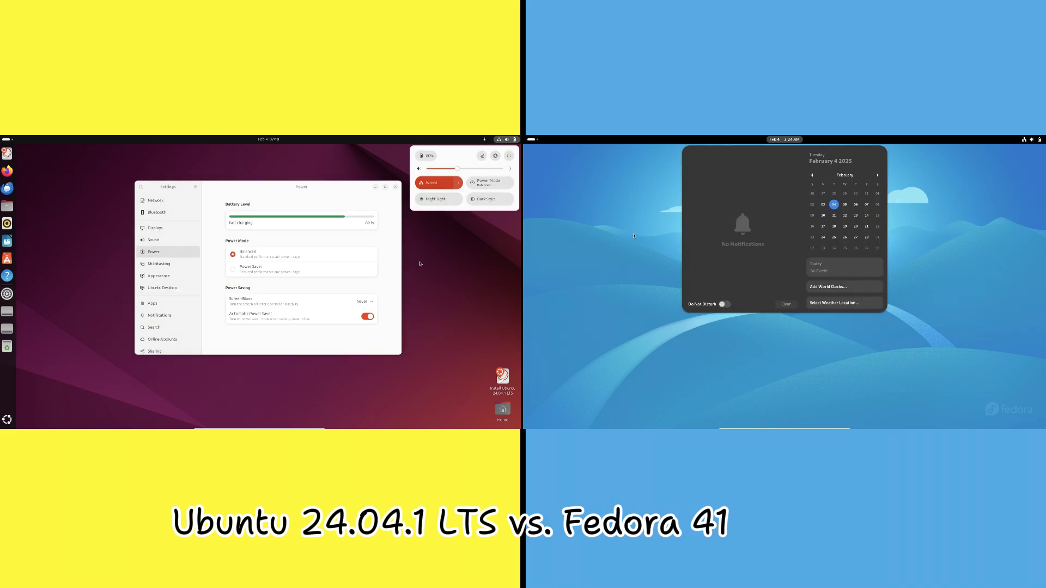
{"action": "right_click", "coordinate": [145, 235]}
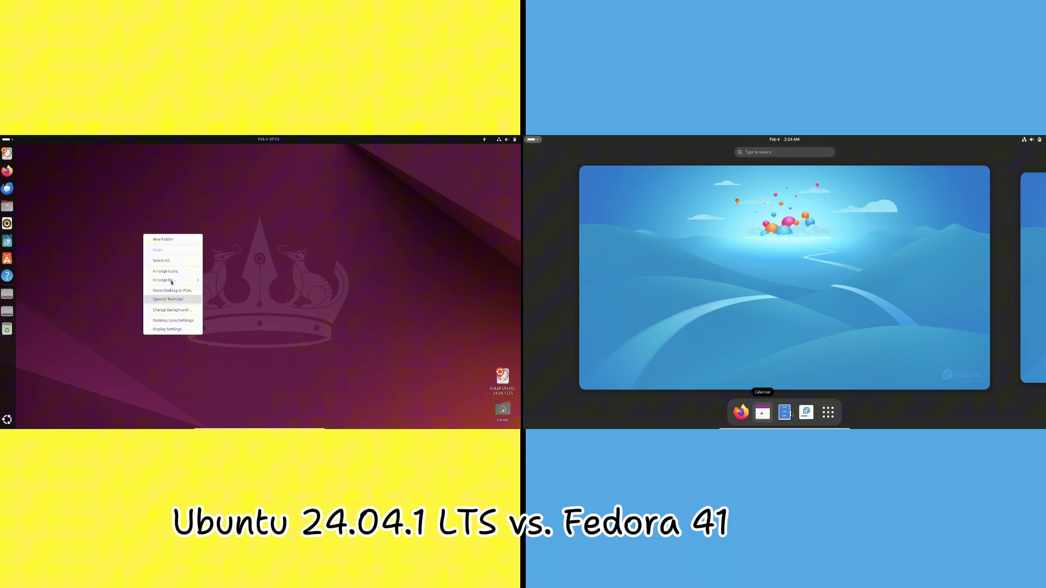
{"action": "left_click", "coordinate": [288, 151]}
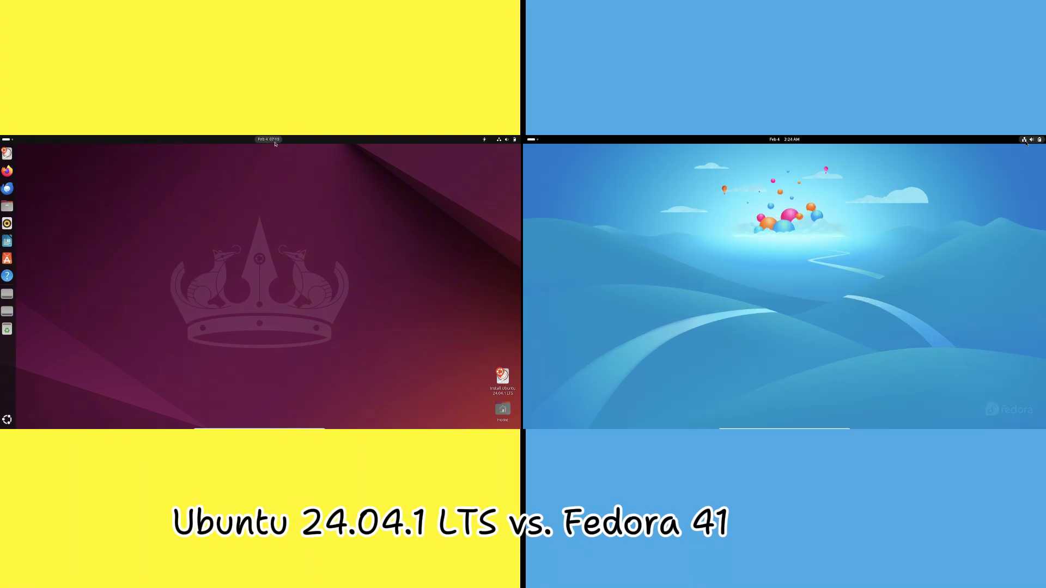
{"action": "left_click", "coordinate": [275, 141]}
{"action": "left_click", "coordinate": [1027, 140]}
{"action": "left_click", "coordinate": [276, 140]}
{"action": "left_click", "coordinate": [7, 420]}
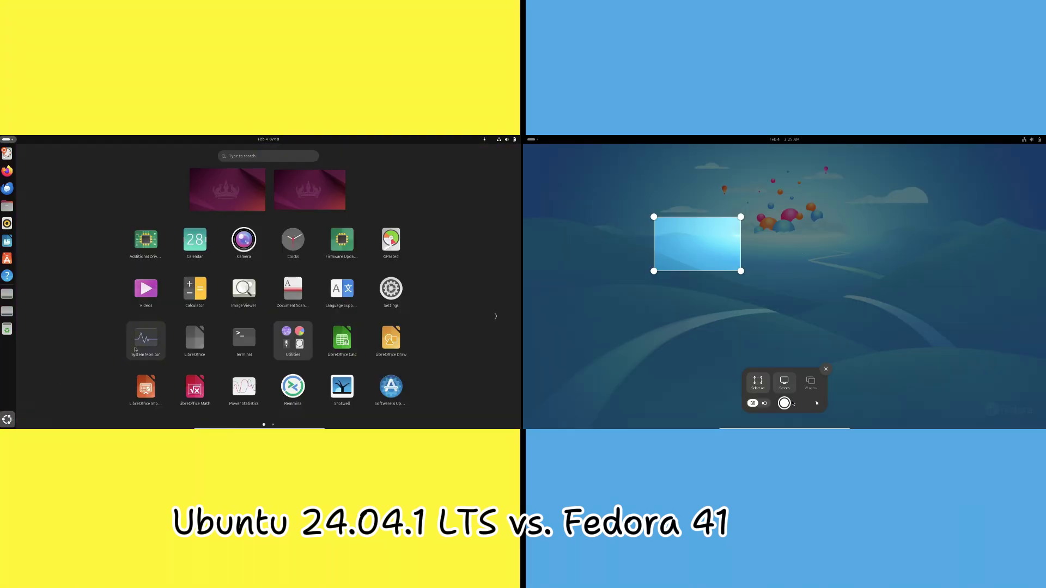
{"action": "key", "text": "Escape"}
{"action": "left_click", "coordinate": [785, 381]}
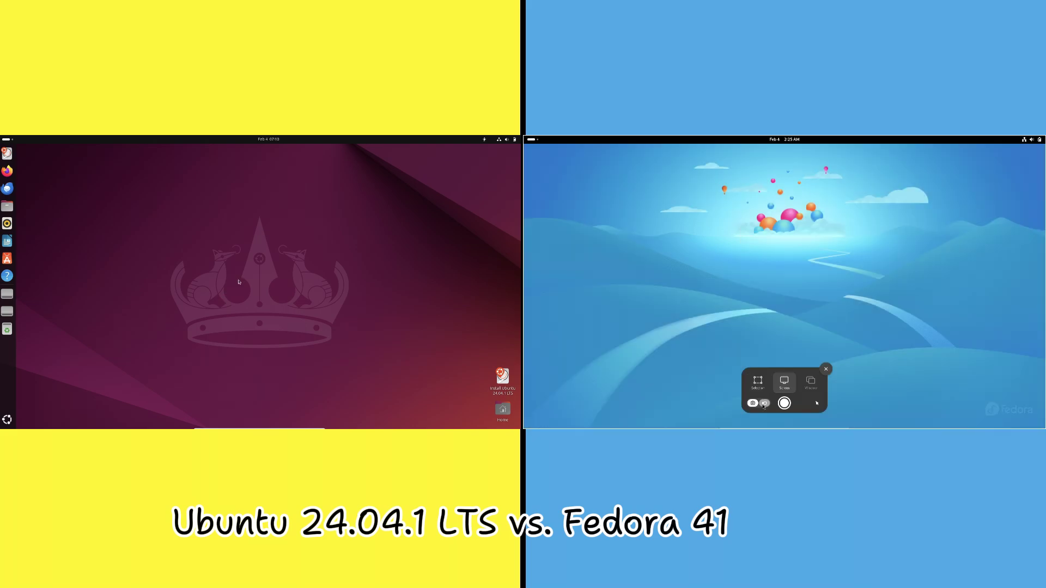
{"action": "left_click", "coordinate": [825, 370]}
Step: Maximize Ubuntu's System Monitor on its Resources view and toggle Fedora's dark style
{"action": "left_click", "coordinate": [1026, 140]}
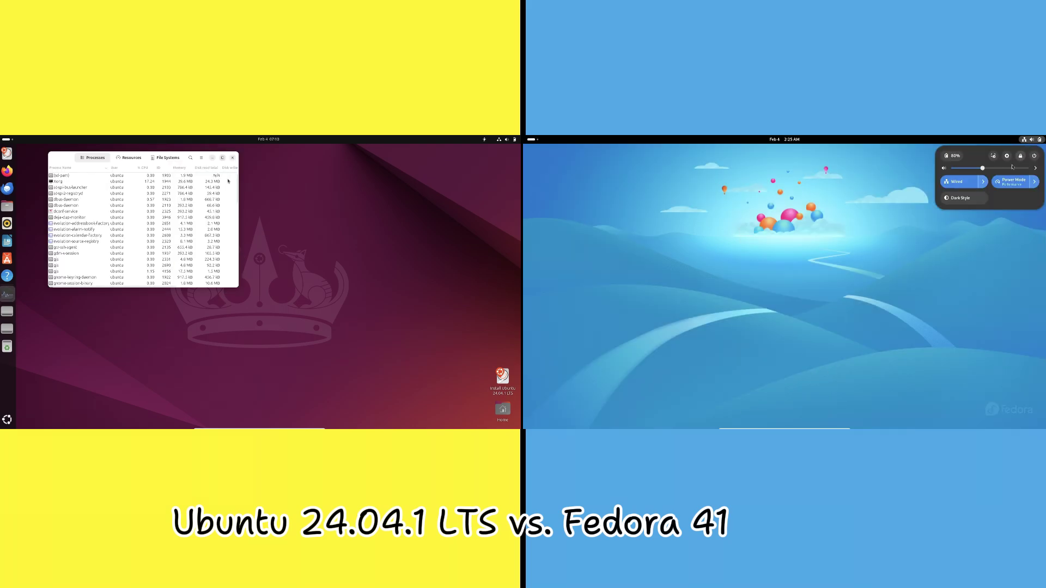
{"action": "left_click", "coordinate": [222, 159]}
{"action": "left_click", "coordinate": [984, 182]}
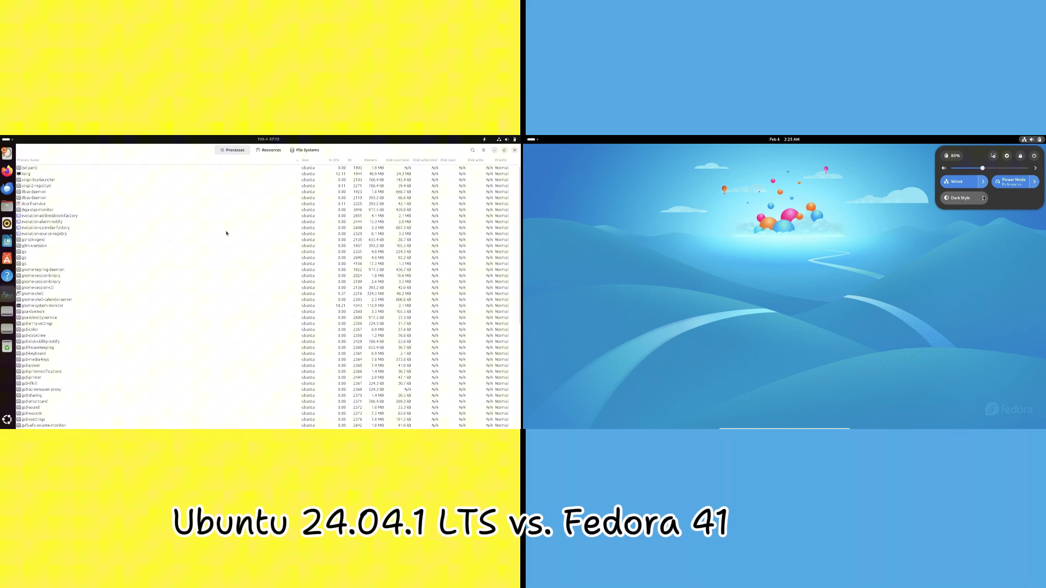
{"action": "left_click", "coordinate": [984, 199]}
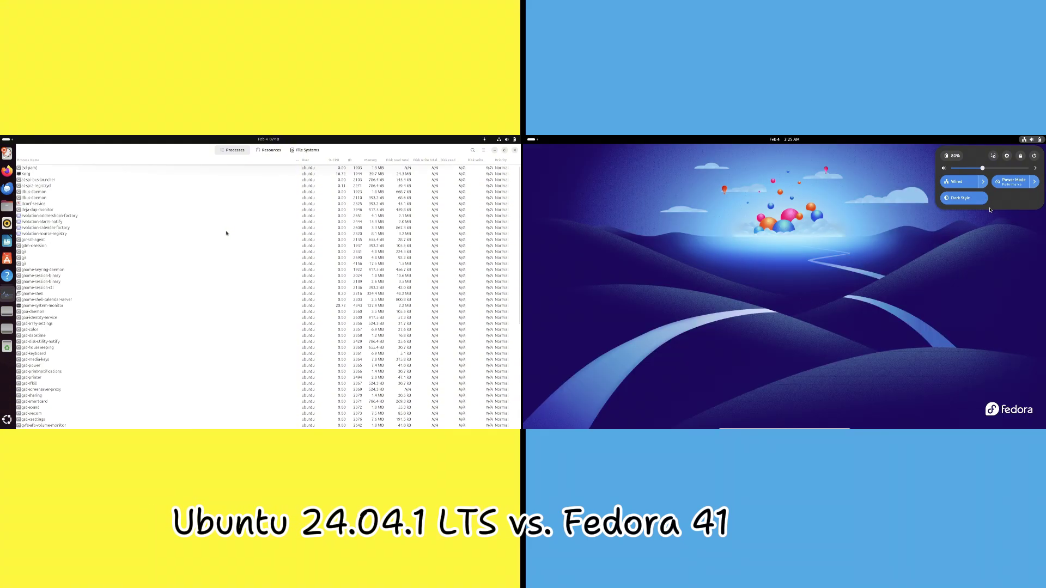
{"action": "left_click", "coordinate": [264, 152]}
{"action": "left_click", "coordinate": [975, 203]}
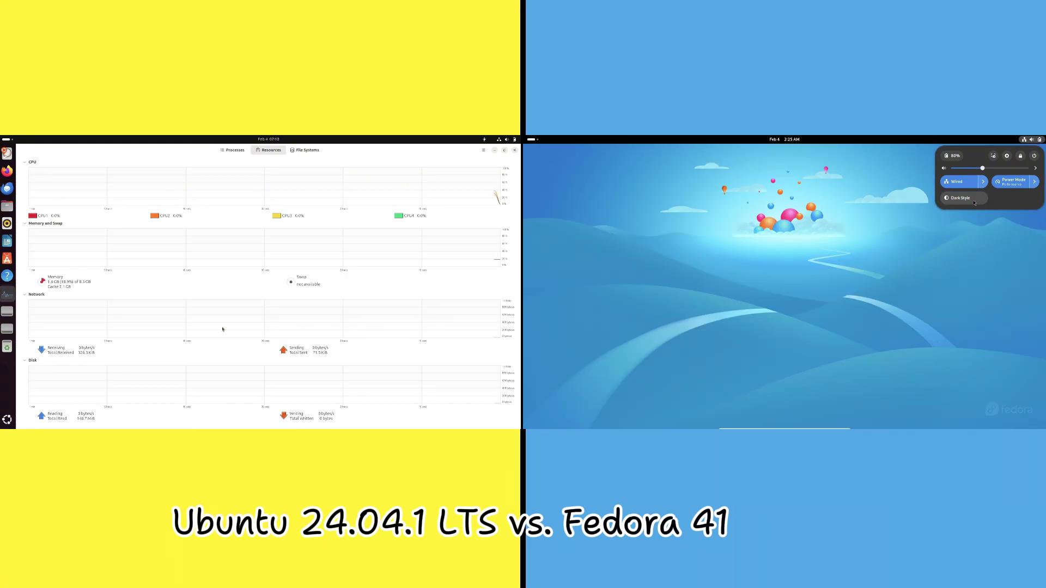
Step: View Ubuntu System Monitor's About window and Memory colour picker
{"action": "left_click", "coordinate": [1007, 222]}
{"action": "left_click", "coordinate": [1025, 139]}
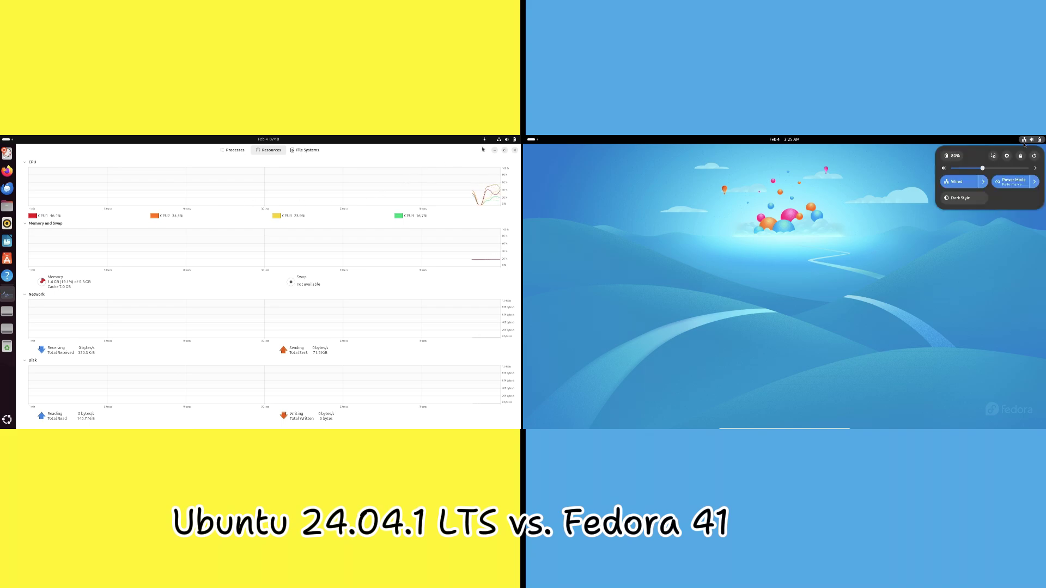
{"action": "left_click", "coordinate": [484, 150]}
{"action": "left_click", "coordinate": [953, 156]}
{"action": "left_click", "coordinate": [479, 203]}
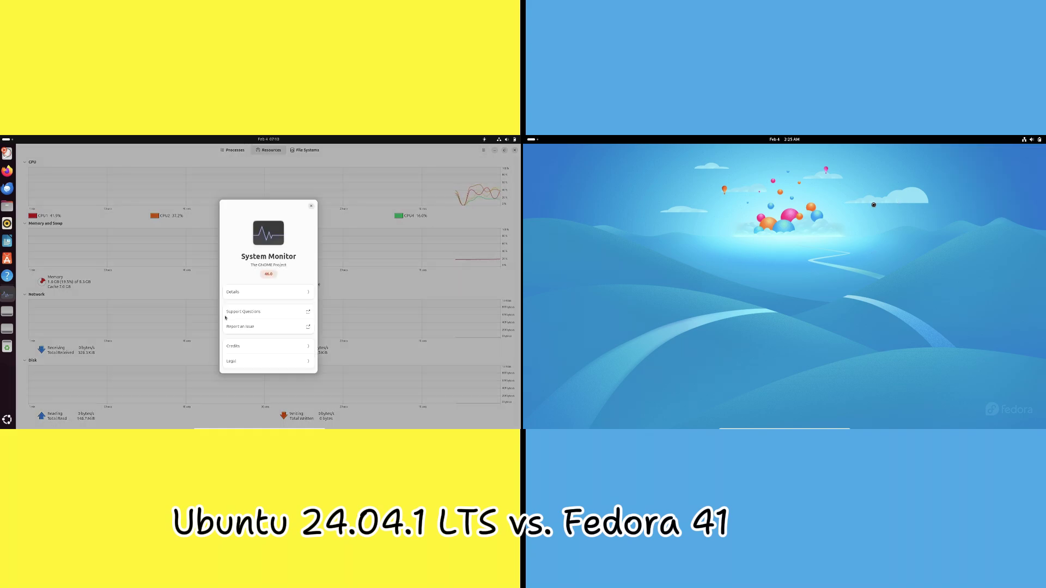
{"action": "left_click", "coordinate": [311, 207]}
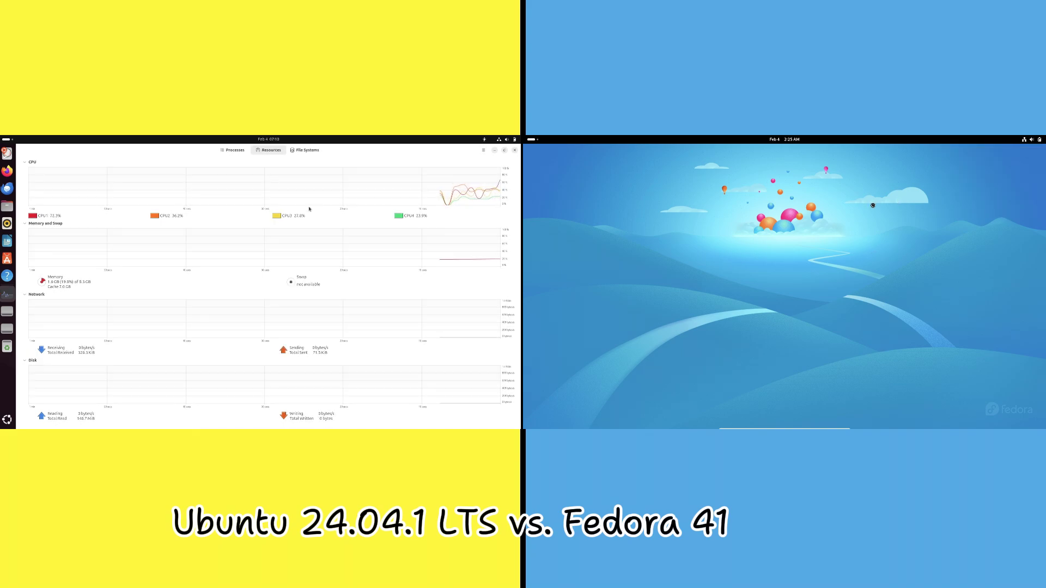
{"action": "left_click", "coordinate": [42, 282]}
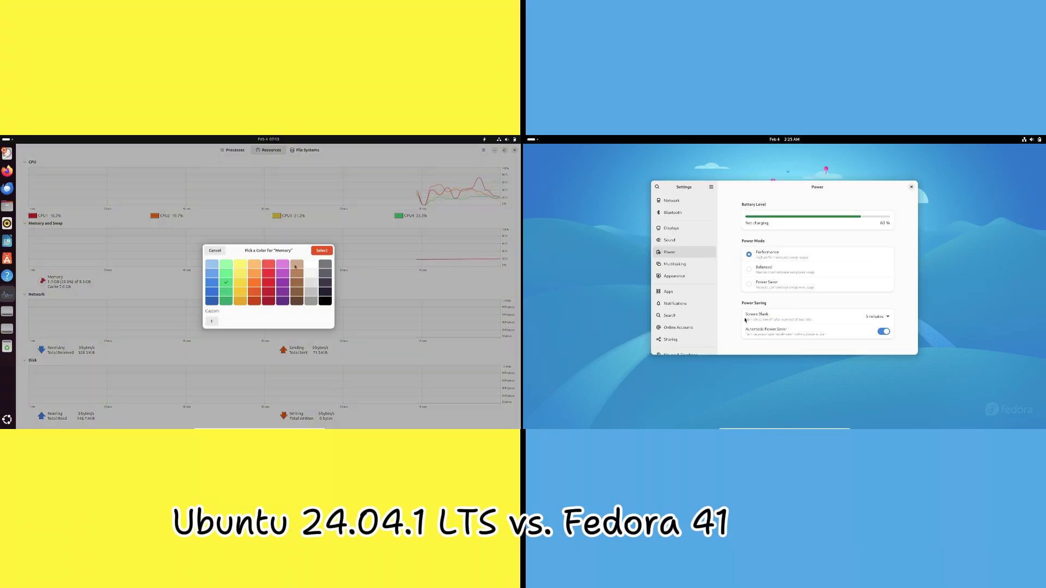
{"action": "left_click", "coordinate": [314, 254]}
Step: Show Fedora's System Details under About, and collapse Ubuntu's Network and Disk graphs
{"action": "left_click", "coordinate": [26, 244]}
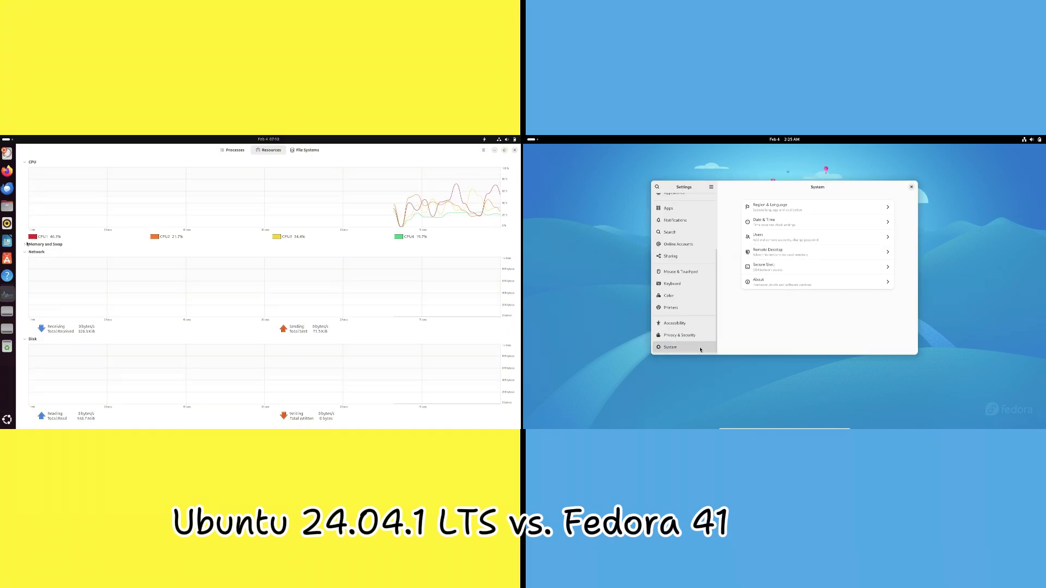
{"action": "left_click", "coordinate": [795, 283]}
{"action": "left_click", "coordinate": [26, 255]}
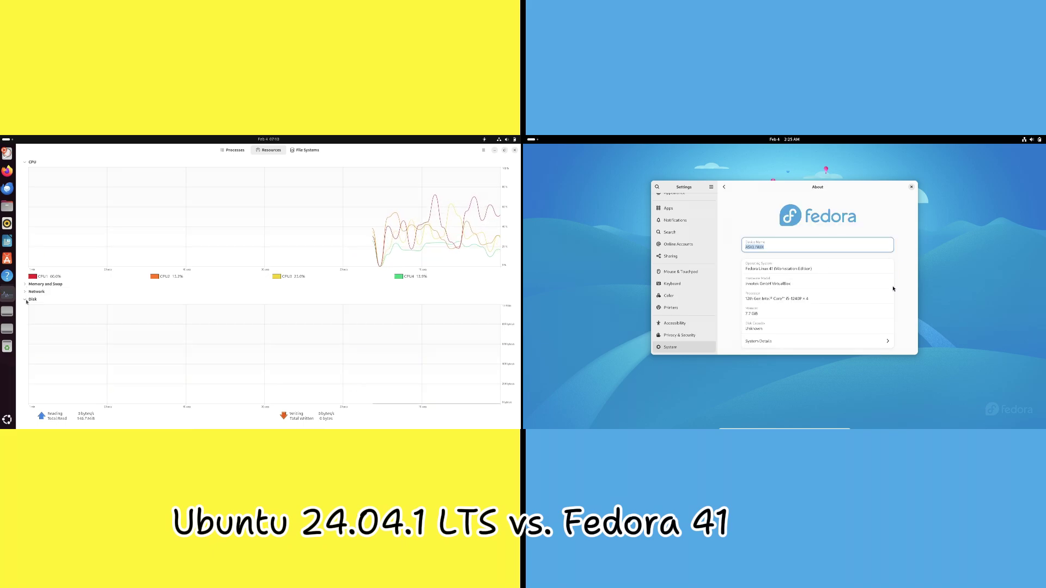
{"action": "left_click", "coordinate": [26, 259]}
{"action": "left_click", "coordinate": [877, 343]}
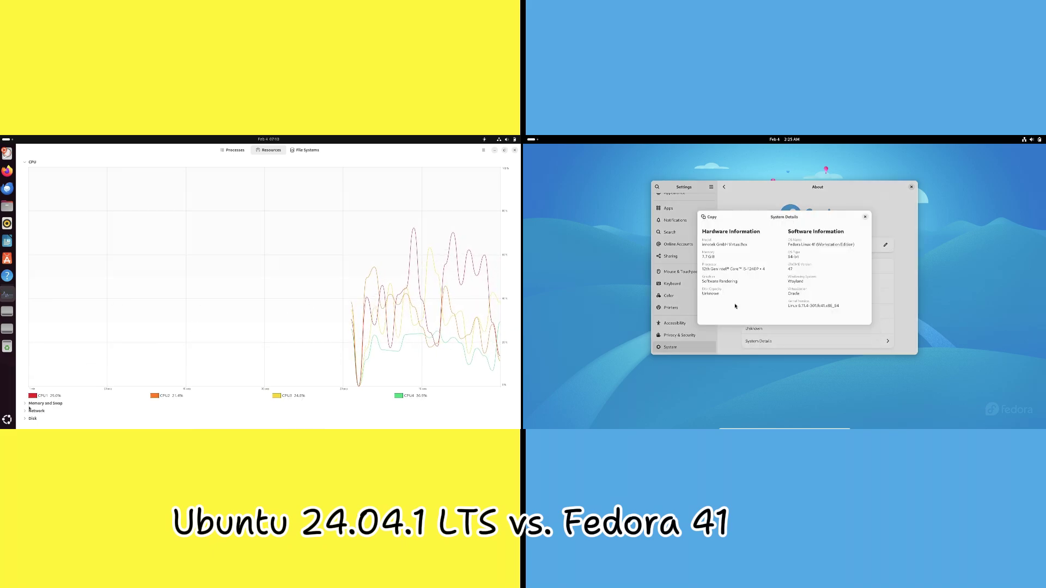
Step: Close Fedora's system details and Settings, and collapse Ubuntu's CPU graph
{"action": "left_click", "coordinate": [25, 404]}
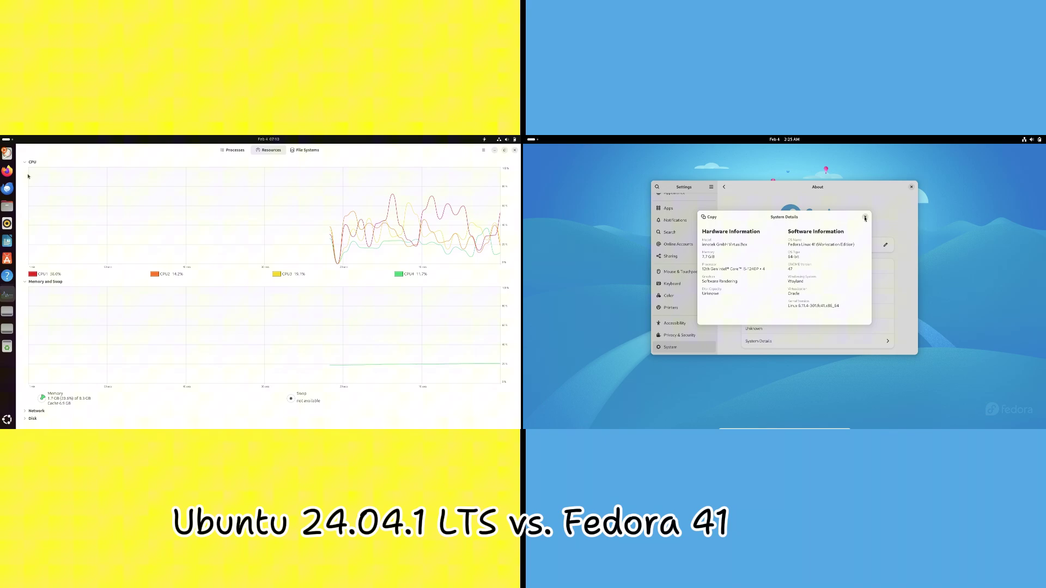
{"action": "left_click", "coordinate": [865, 217]}
{"action": "left_click", "coordinate": [26, 162]}
{"action": "left_click", "coordinate": [910, 188]}
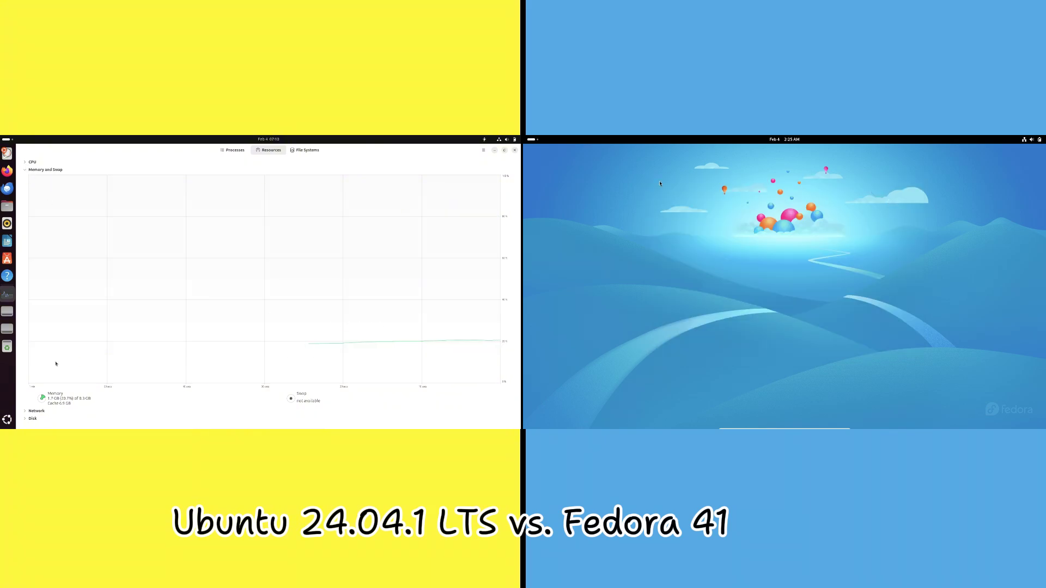
{"action": "left_click", "coordinate": [43, 398]}
Step: Cancel the Memory colour change and collapse Ubuntu's Memory and Swap graph
{"action": "left_click", "coordinate": [539, 139]}
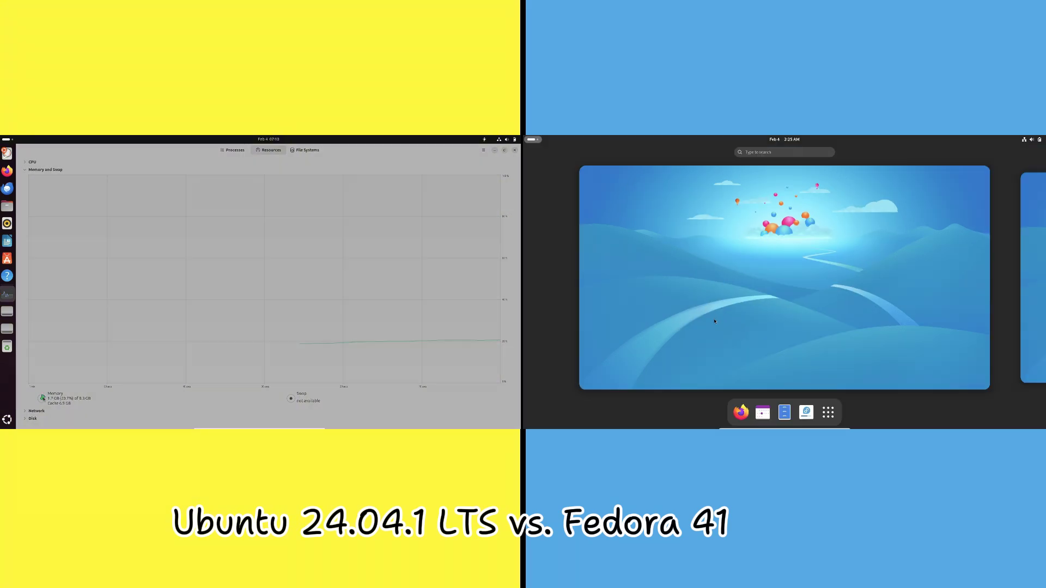
{"action": "left_click", "coordinate": [827, 414]}
{"action": "left_click", "coordinate": [214, 251]}
{"action": "left_click", "coordinate": [816, 316]}
{"action": "left_click", "coordinate": [26, 170]}
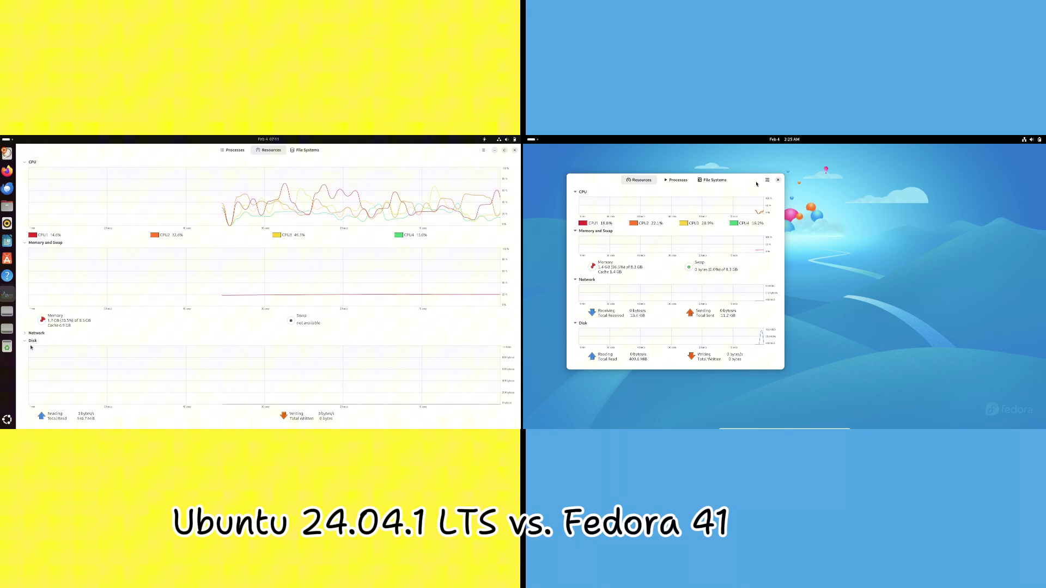
Step: Maximize Fedora's System Monitor and switch between Processes and Resources on both systems
{"action": "key", "text": "super+Up"}
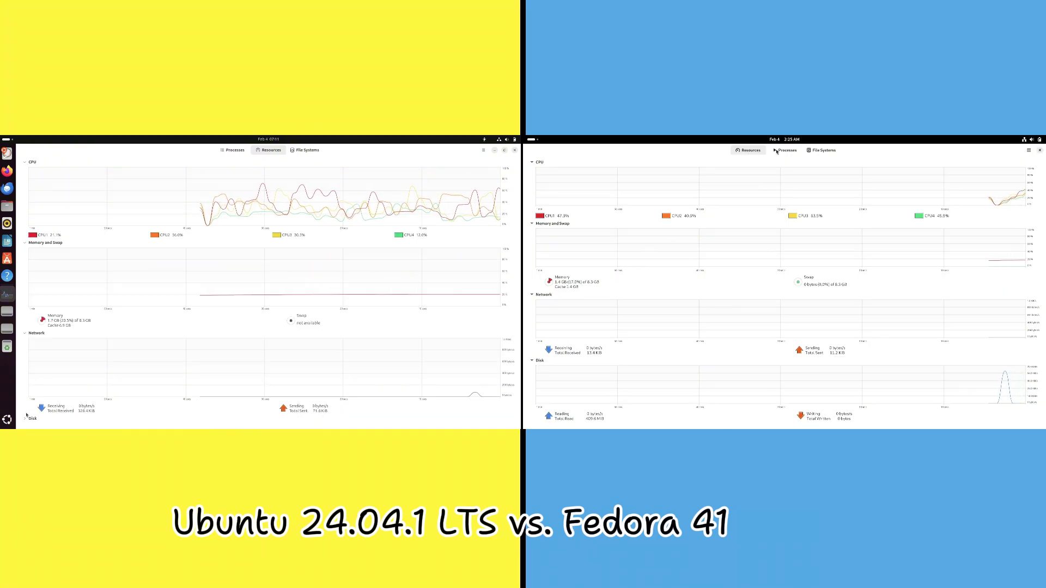
{"action": "left_click", "coordinate": [777, 152]}
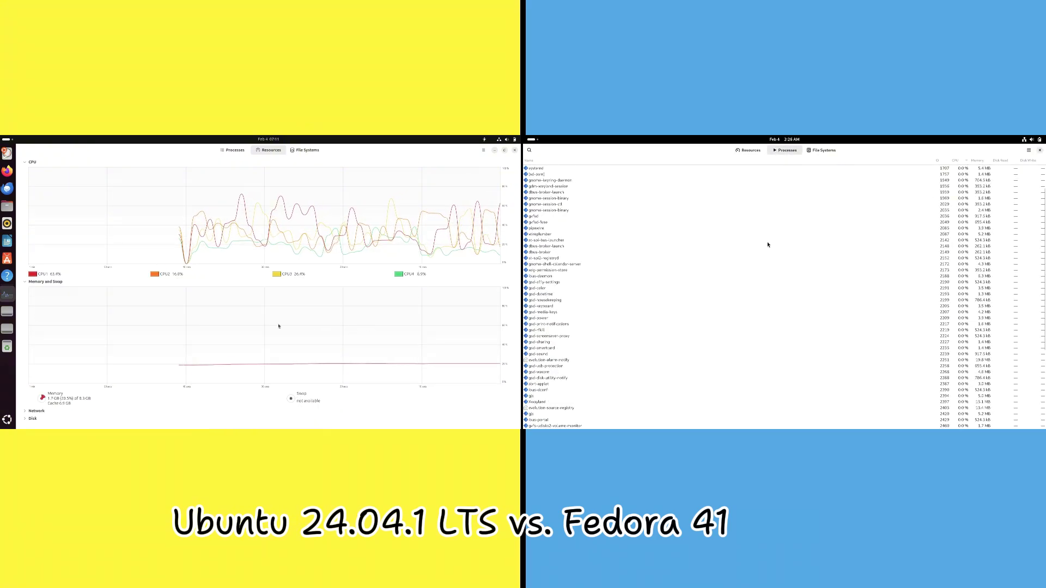
{"action": "left_click", "coordinate": [225, 151]}
{"action": "left_click", "coordinate": [760, 152]}
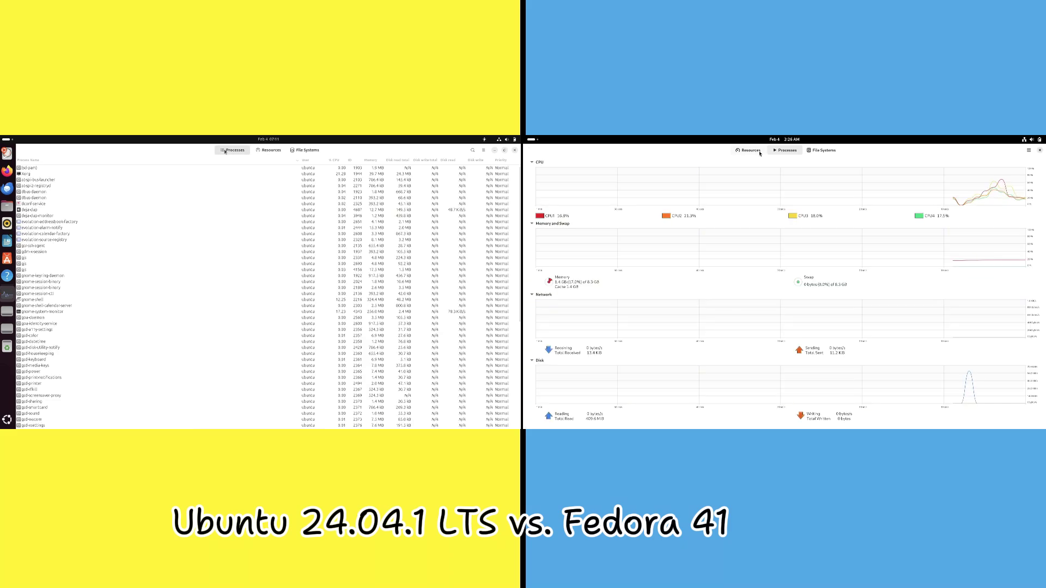
{"action": "scroll", "coordinate": [215, 235], "scroll_direction": "down", "scroll_amount": 5}
{"action": "scroll", "coordinate": [214, 235], "scroll_direction": "down", "scroll_amount": 5}
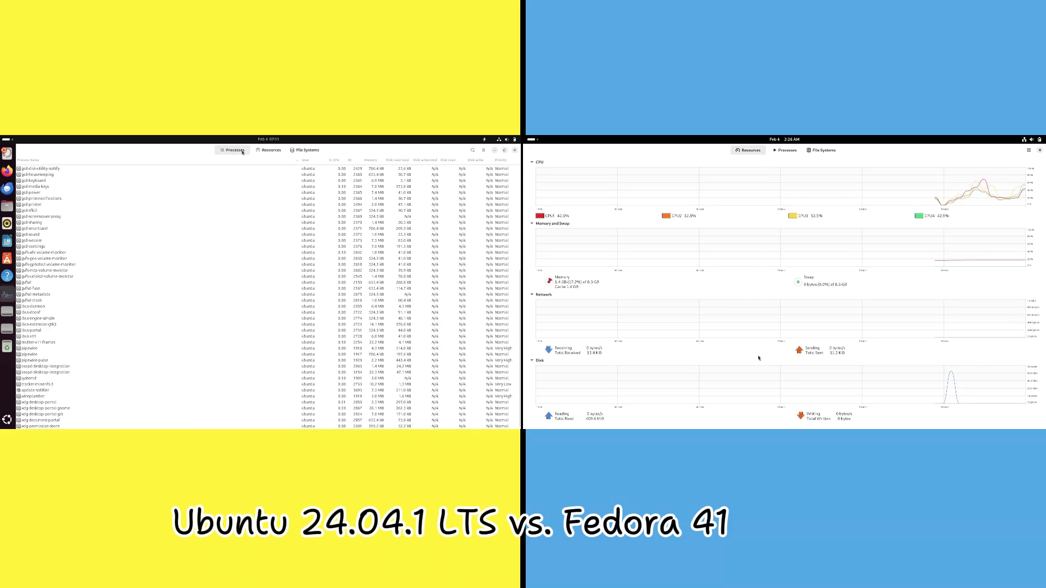
{"action": "left_click", "coordinate": [269, 151]}
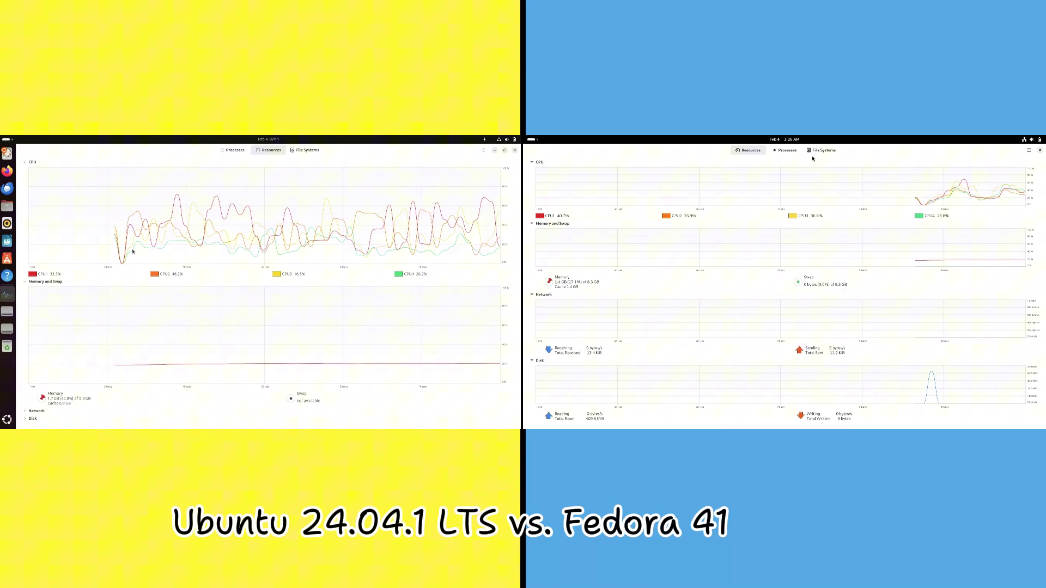
{"action": "left_click", "coordinate": [786, 151]}
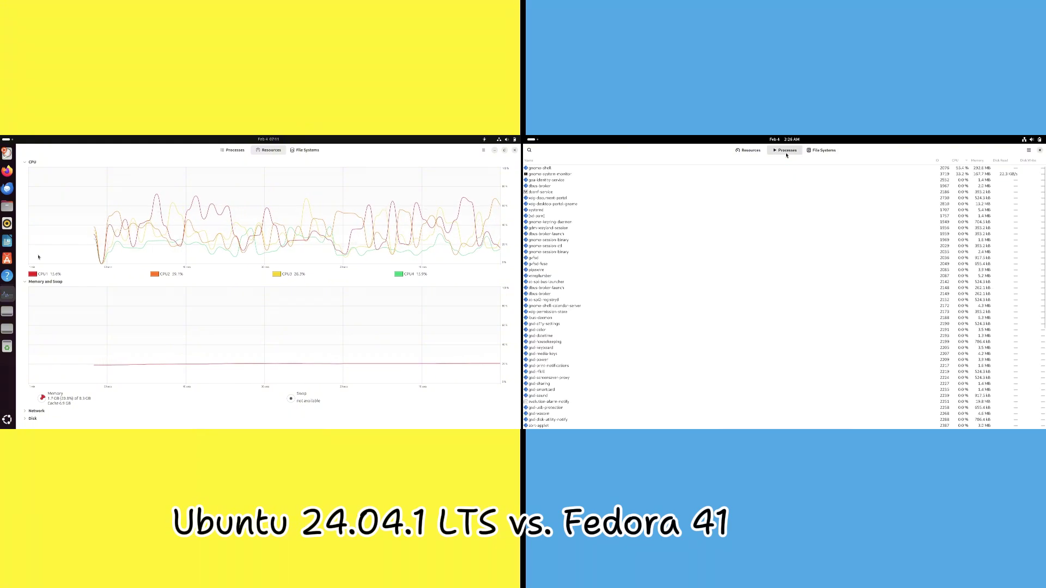
{"action": "left_click", "coordinate": [750, 150]}
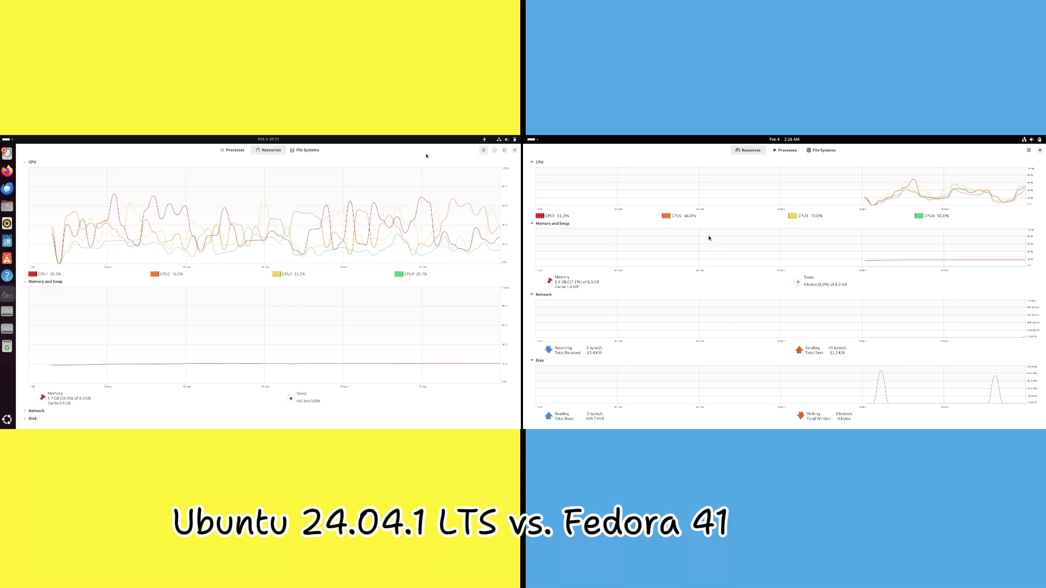
Step: Collapse Fedora's Network and Disk graphs, leaving Memory and Swap expanded
{"action": "left_click", "coordinate": [532, 294]}
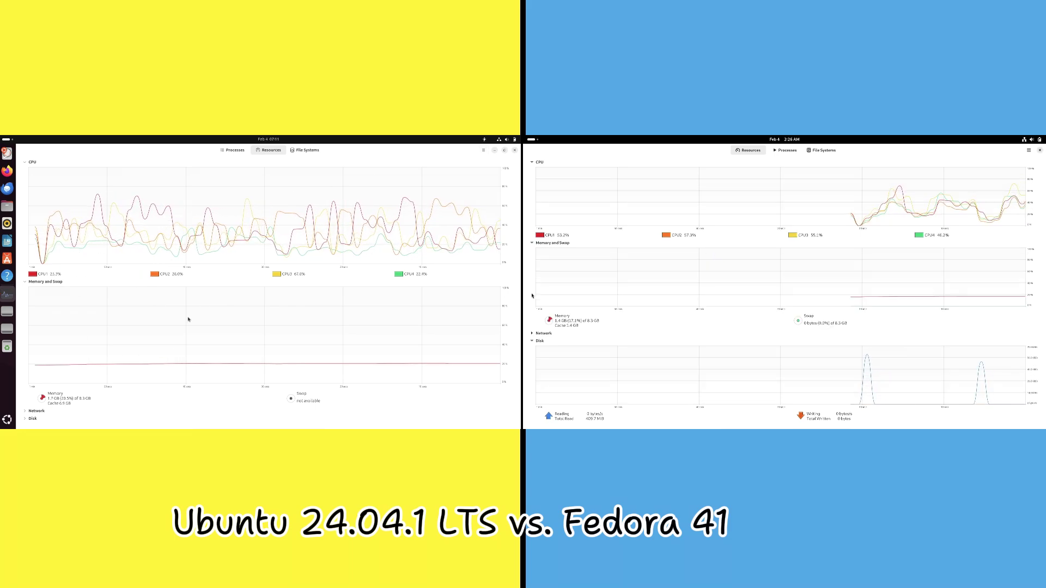
{"action": "left_click", "coordinate": [532, 341]}
{"action": "left_click", "coordinate": [532, 287]}
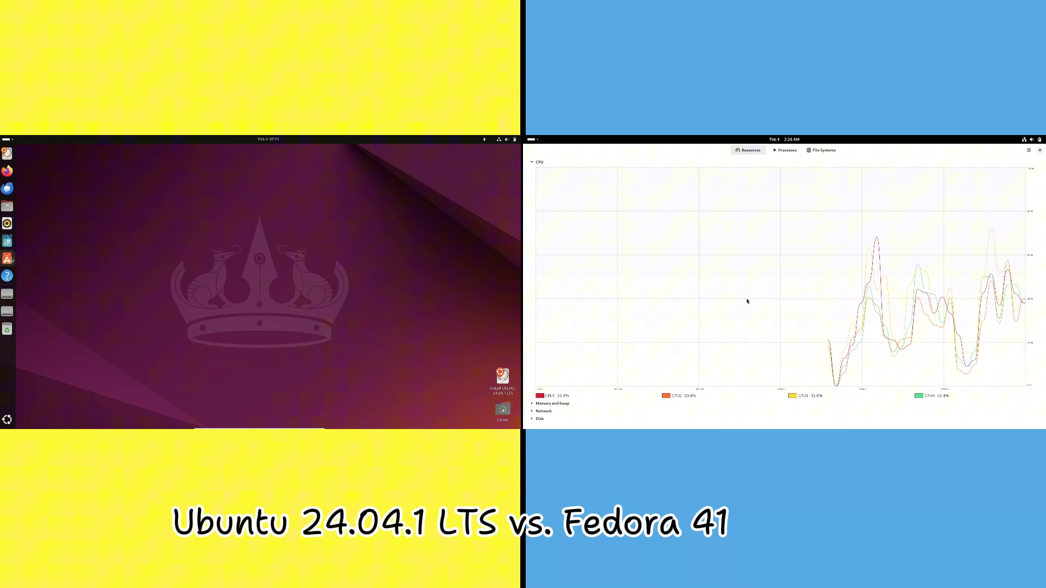
{"action": "left_click", "coordinate": [533, 404]}
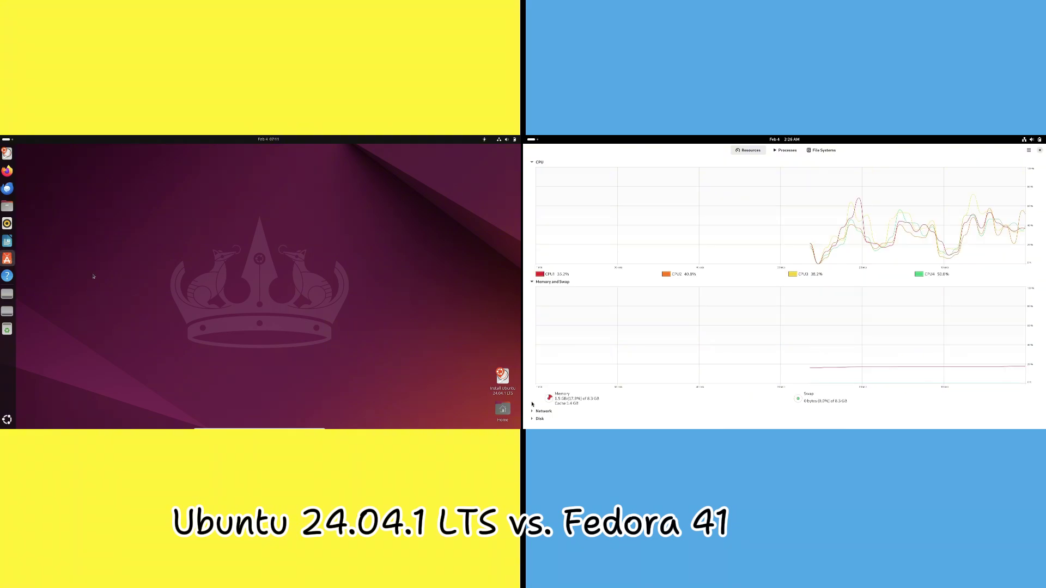
Step: Toggle Fedora's CPU graph and process list, and view App Center's About information
{"action": "left_click", "coordinate": [532, 162]}
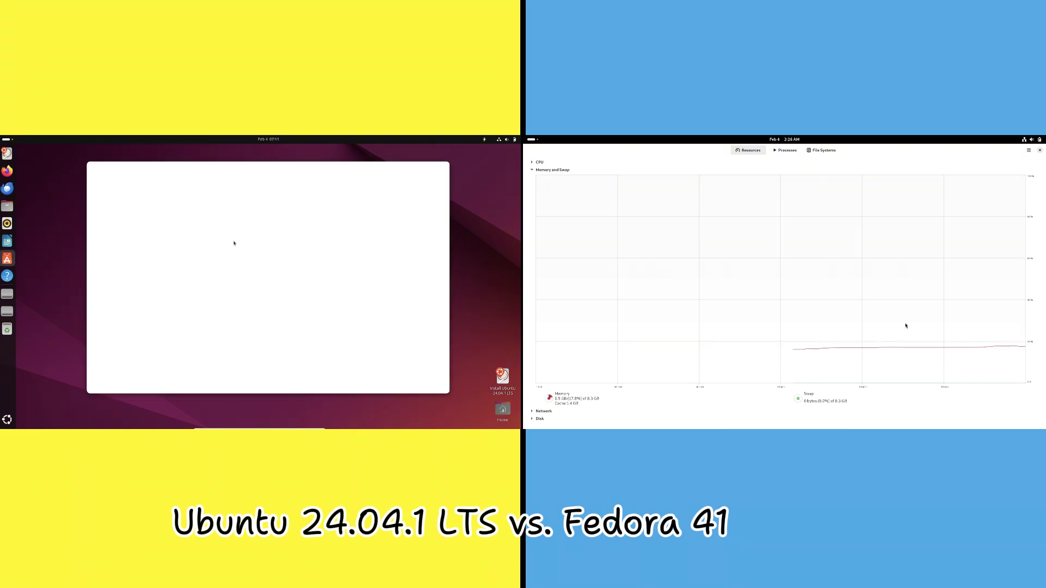
{"action": "left_click", "coordinate": [532, 162]}
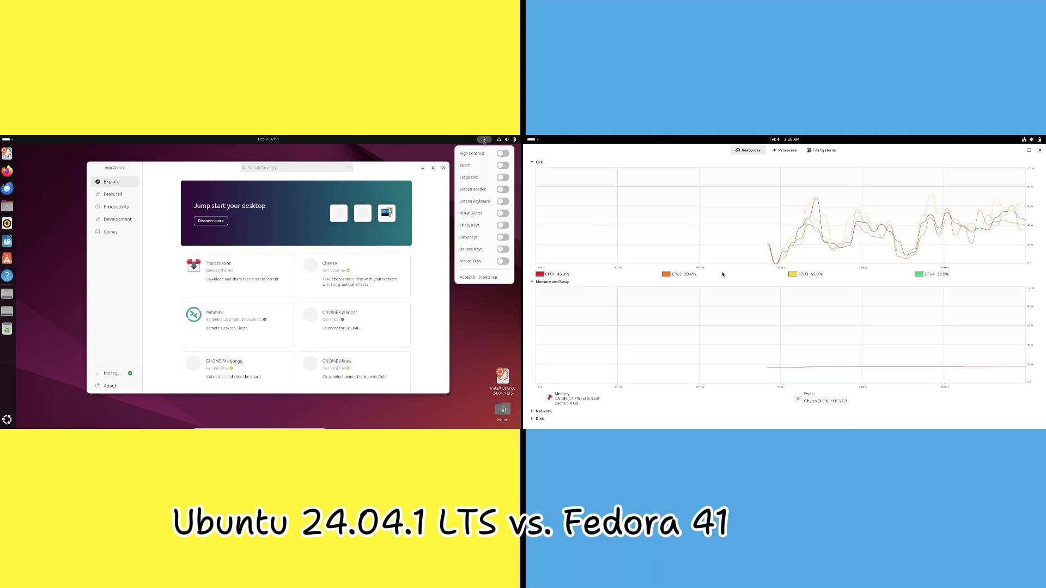
{"action": "left_click", "coordinate": [786, 152]}
{"action": "left_click", "coordinate": [125, 386]}
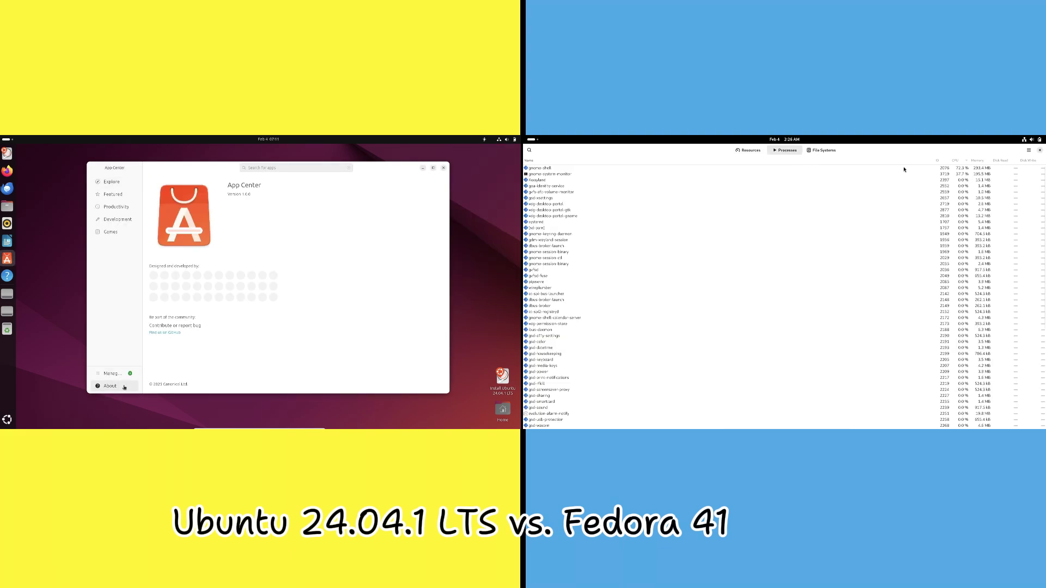
{"action": "left_click", "coordinate": [752, 154]}
{"action": "left_click", "coordinate": [112, 182]}
Step: Search App Center for gimp and list GIMP's release channels
{"action": "left_click", "coordinate": [1029, 150]}
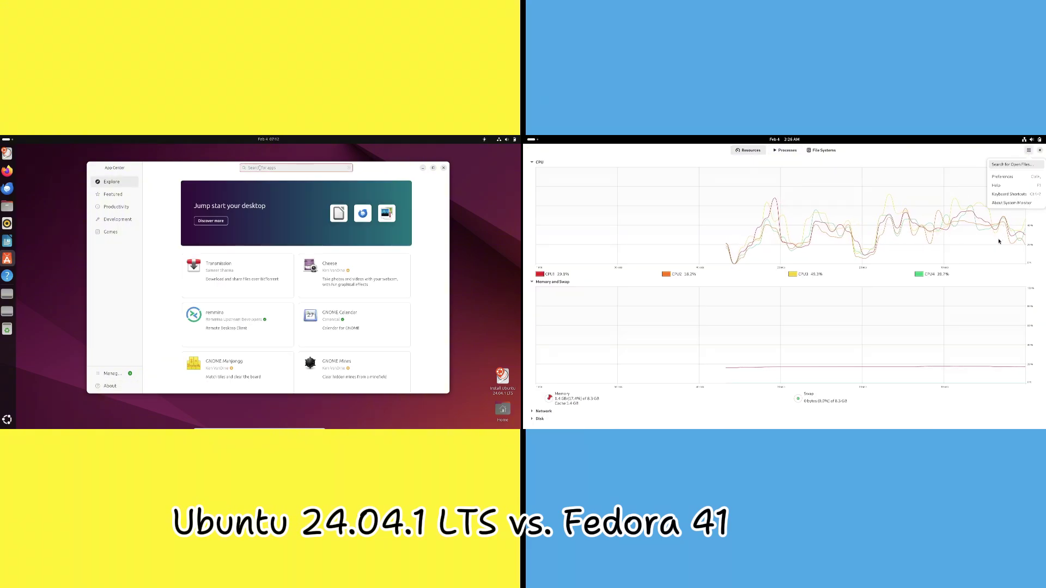
{"action": "type", "text": "gimp"}
{"action": "left_click", "coordinate": [1012, 202]}
{"action": "key", "text": "Return"}
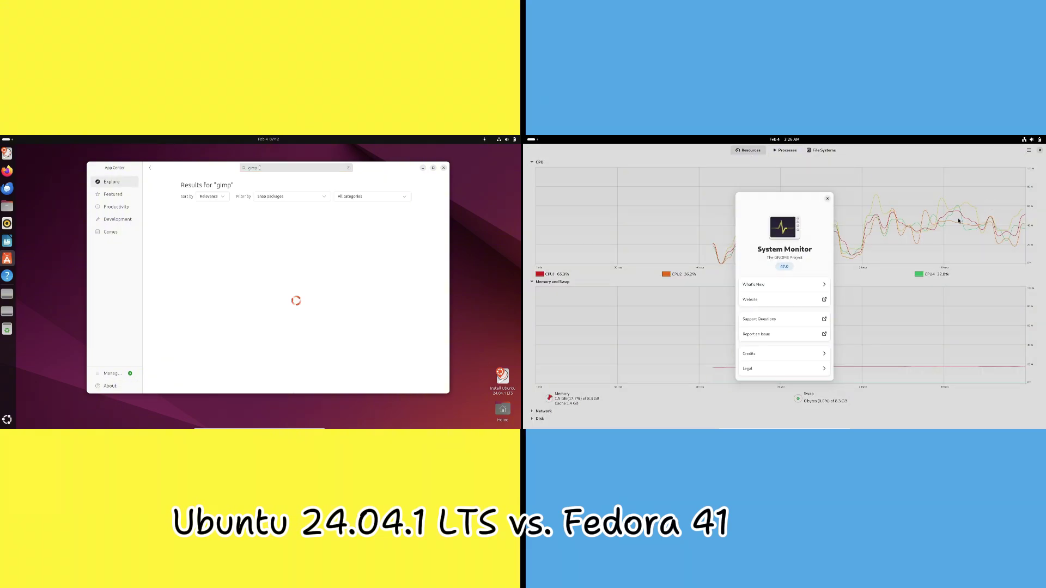
{"action": "left_click", "coordinate": [258, 221]}
{"action": "left_click", "coordinate": [827, 201]}
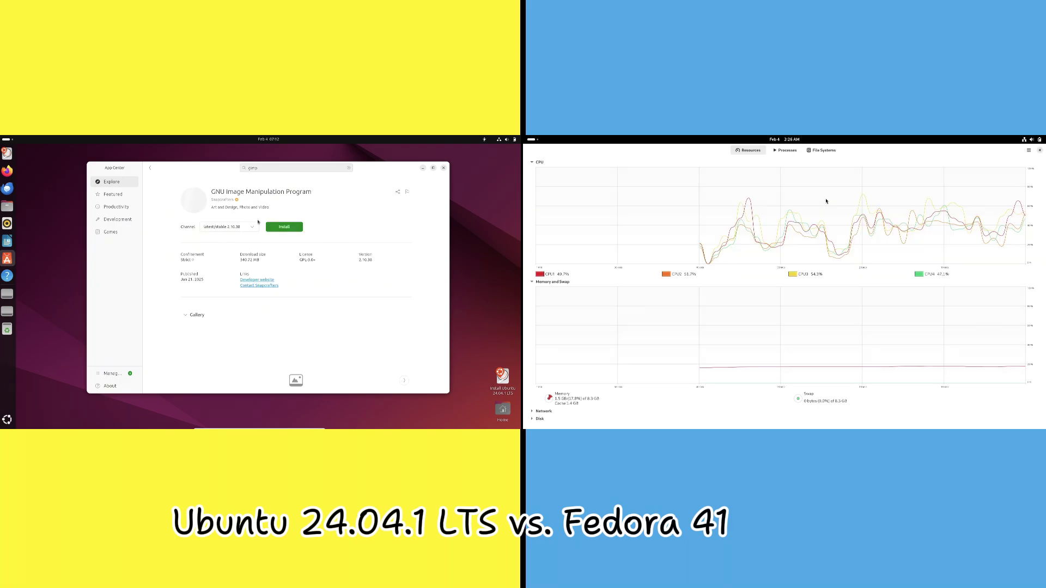
{"action": "left_click", "coordinate": [250, 230]}
Step: Open Fedora System Monitor's process-list preferences and maximize the App Center window
{"action": "left_click", "coordinate": [1027, 152]}
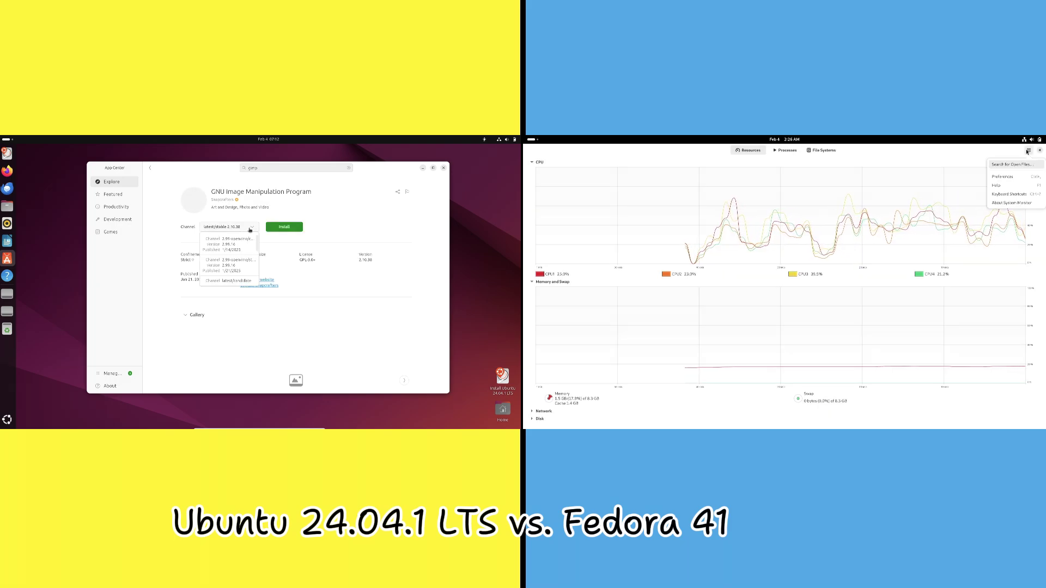
{"action": "left_click", "coordinate": [1002, 176]}
{"action": "scroll", "coordinate": [250, 251], "scroll_direction": "down", "scroll_amount": 3}
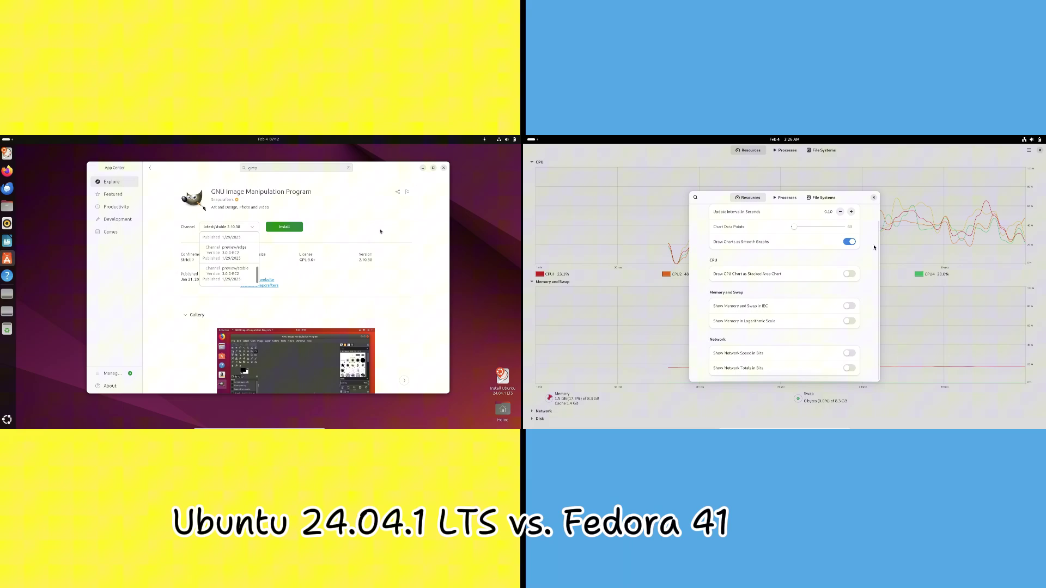
{"action": "key", "text": "Escape"}
{"action": "double_click", "coordinate": [407, 170]}
{"action": "left_click", "coordinate": [786, 199]}
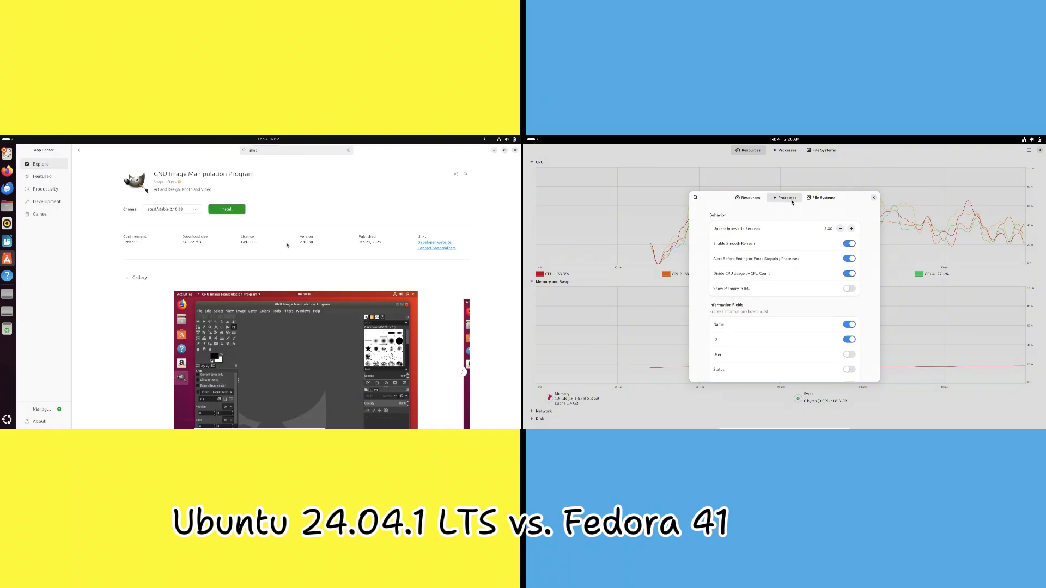
Step: Search App Center for code and open its page; show Fedora's File Systems preferences
{"action": "left_click", "coordinate": [261, 153]}
{"action": "scroll", "coordinate": [866, 219], "scroll_direction": "down", "scroll_amount": 10}
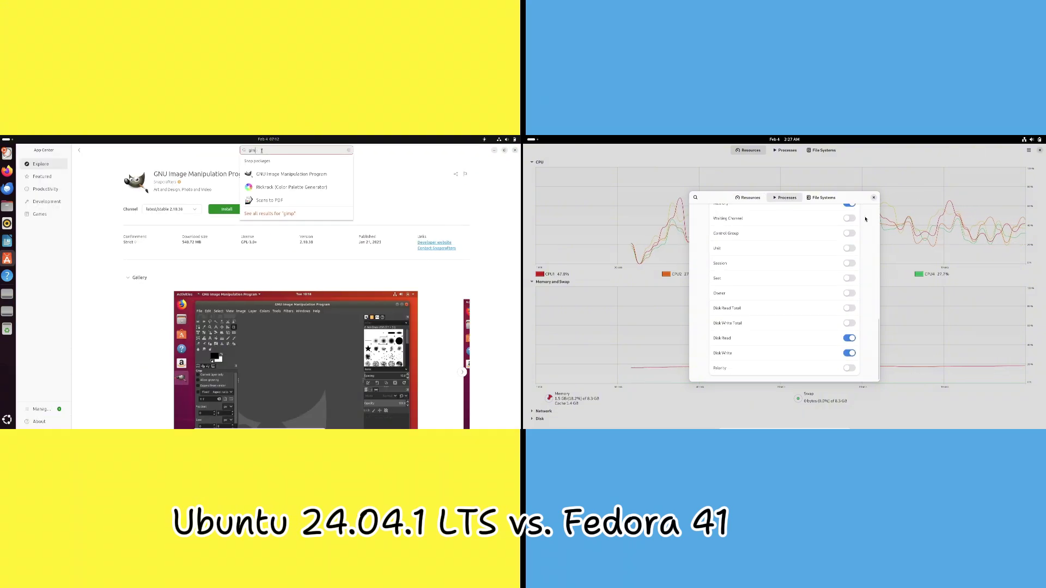
{"action": "left_click", "coordinate": [835, 199]}
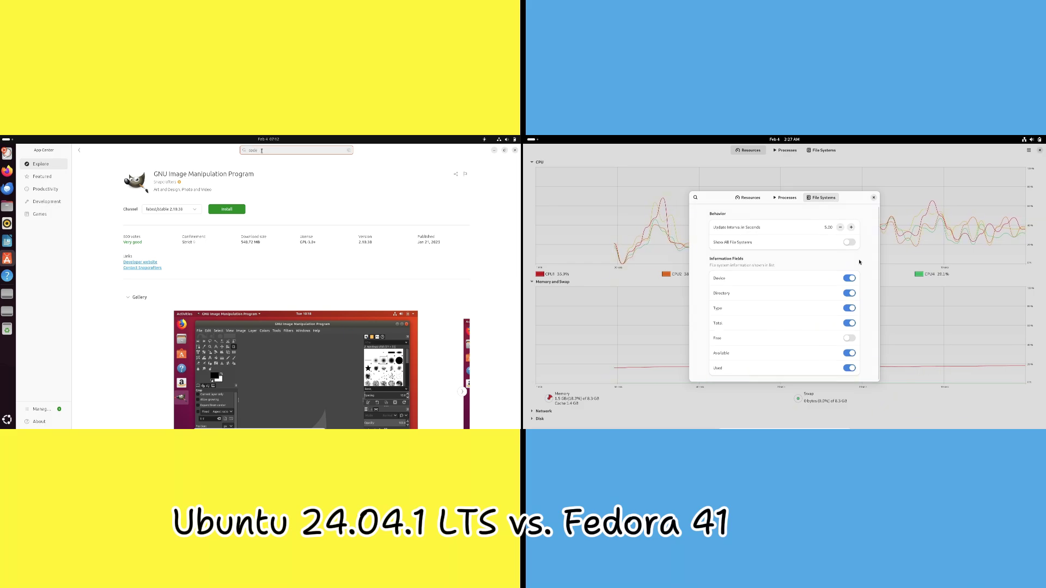
{"action": "type", "text": "e"}
{"action": "key", "text": "Return"}
{"action": "left_click", "coordinate": [203, 204]}
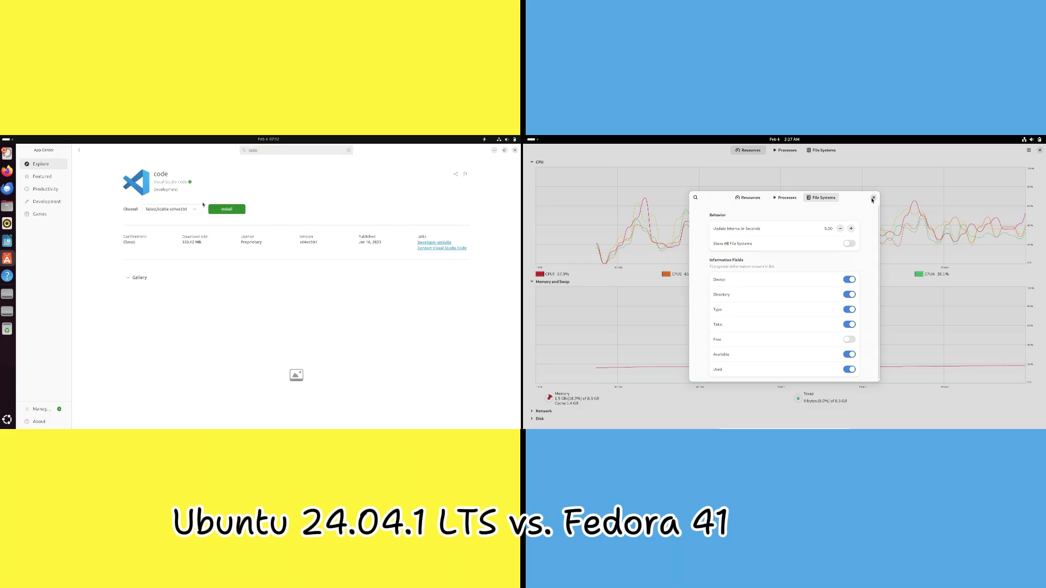
Step: Search App Center for vlc, view VLC's release channels, and close Fedora's System Monitor
{"action": "left_click", "coordinate": [872, 199]}
{"action": "scroll", "coordinate": [320, 206], "scroll_direction": "down", "scroll_amount": 1}
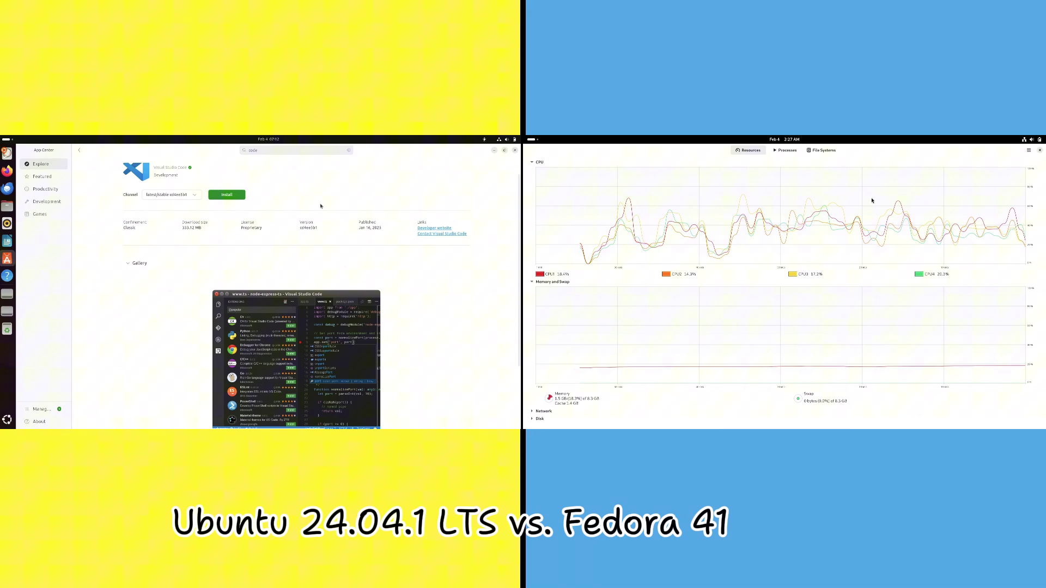
{"action": "scroll", "coordinate": [321, 206], "scroll_direction": "up", "scroll_amount": 1}
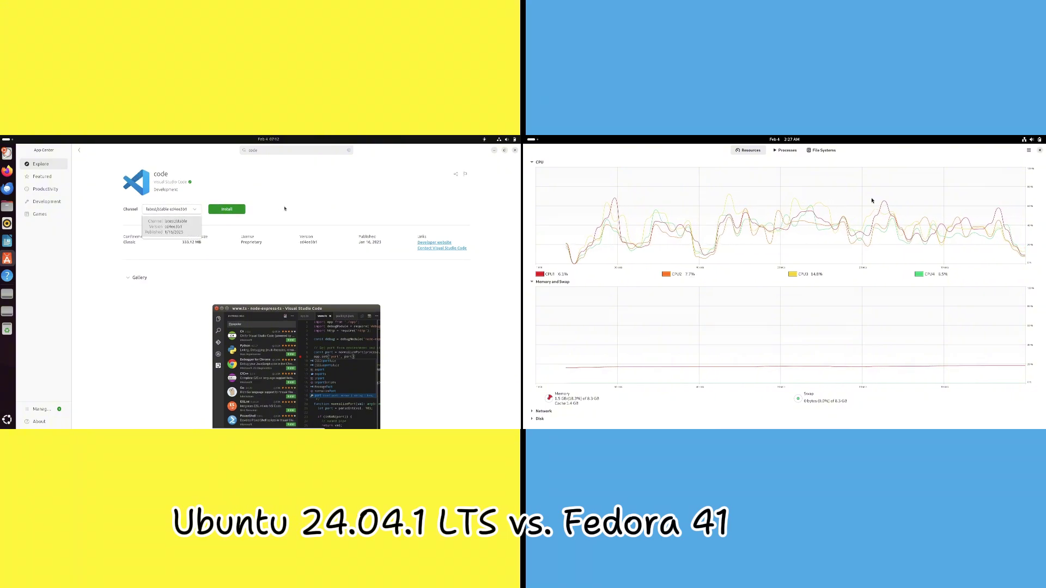
{"action": "left_click", "coordinate": [265, 150]}
{"action": "key", "text": "BackSpace"}
{"action": "key", "text": "BackSpace"}
{"action": "key", "text": "BackSpace"}
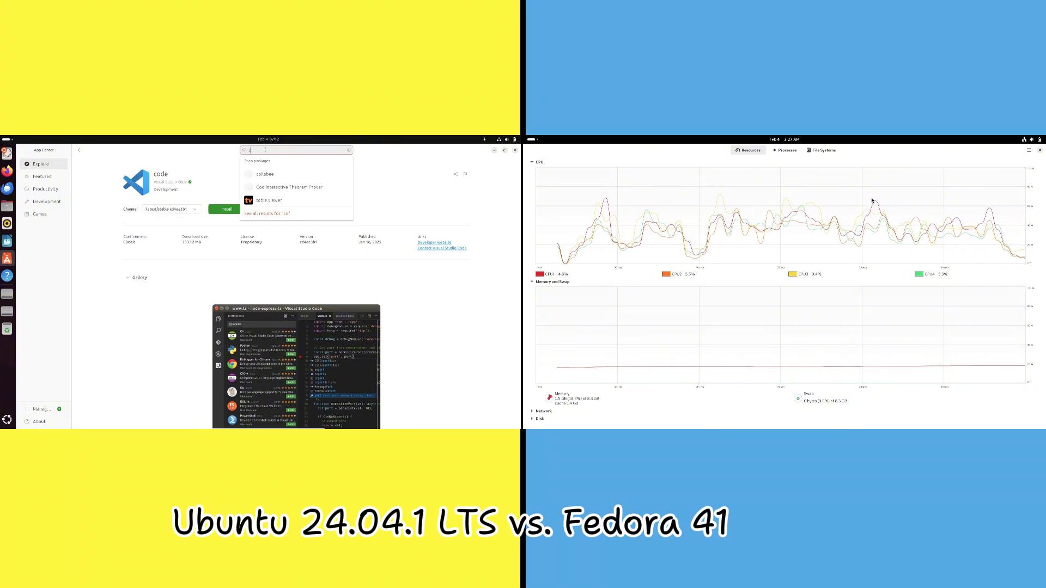
{"action": "type", "text": "vlc"}
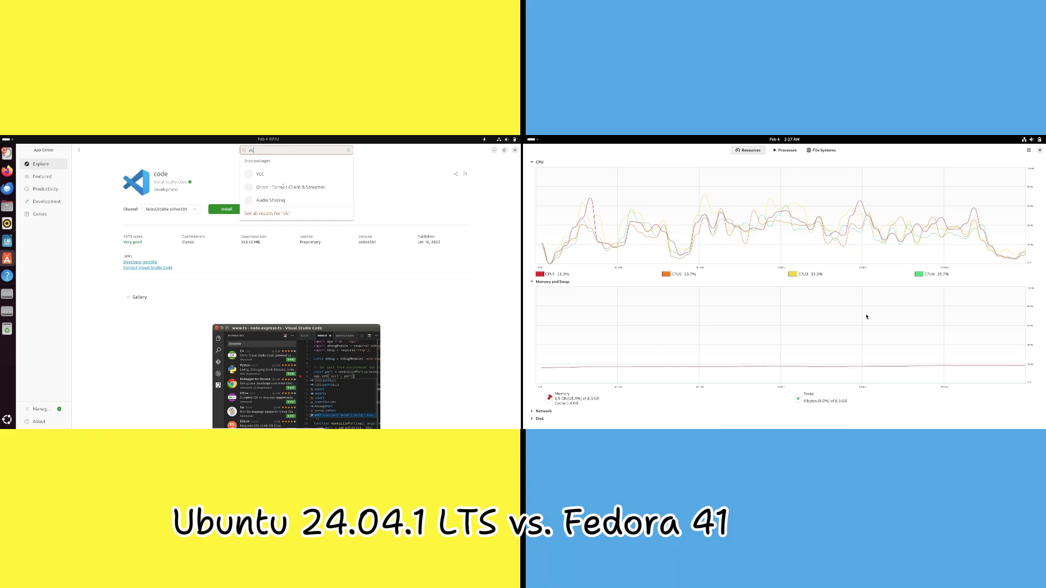
{"action": "left_click", "coordinate": [272, 175]}
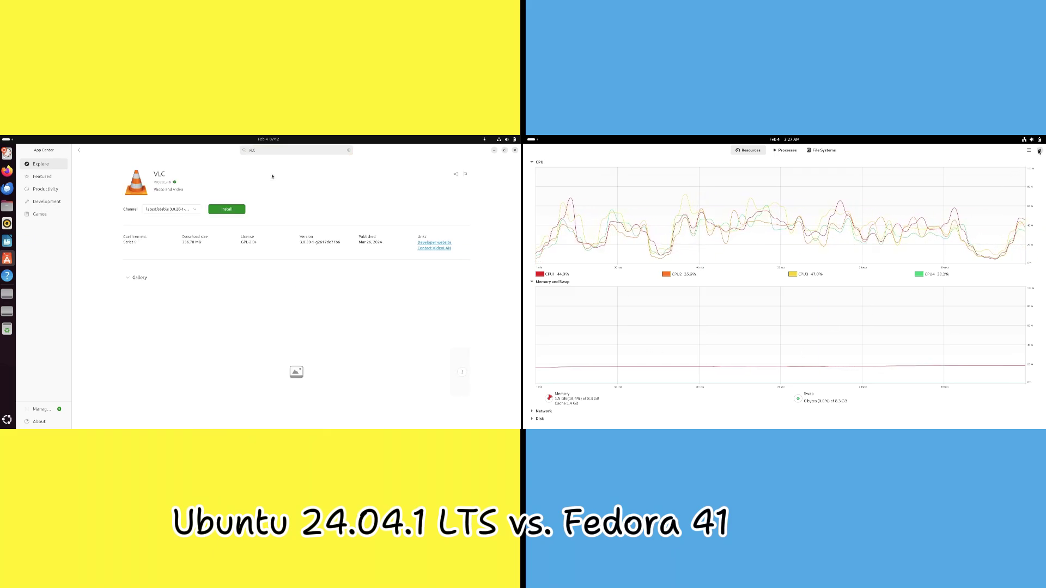
{"action": "left_click", "coordinate": [1039, 152]}
{"action": "left_click", "coordinate": [194, 210]}
Step: Open the OBS Studio (unofficial) page and launch a maximized Terminal from Fedora's app grid
{"action": "key", "text": "super"}
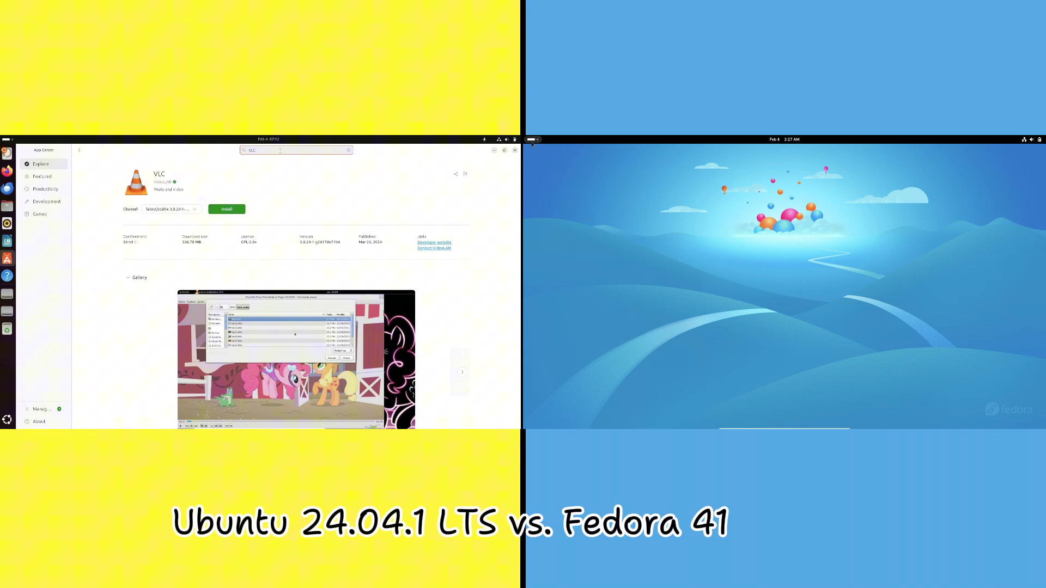
{"action": "left_click", "coordinate": [828, 412]}
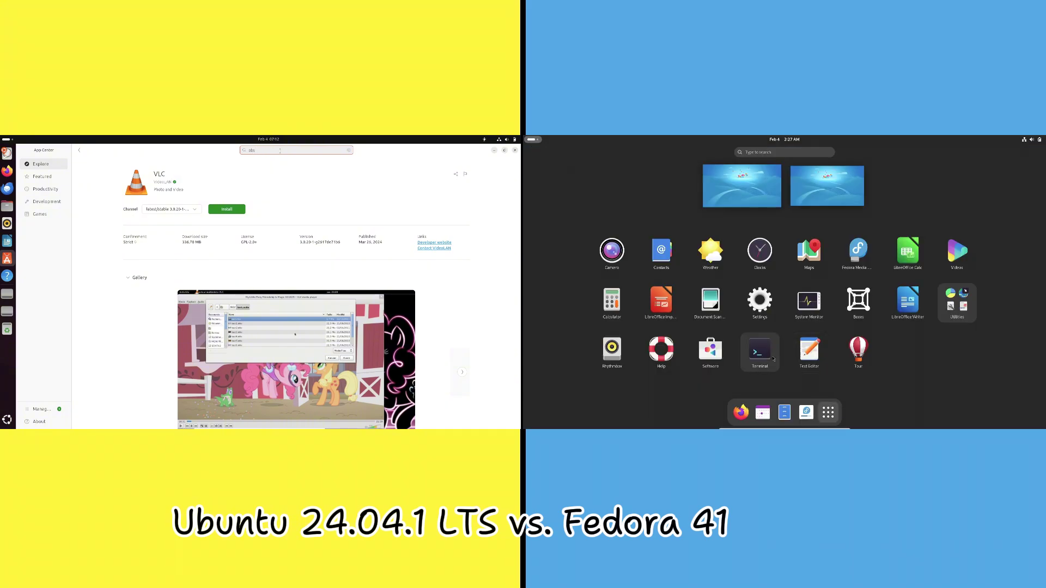
{"action": "key", "text": "super"}
{"action": "type", "text": "obs"}
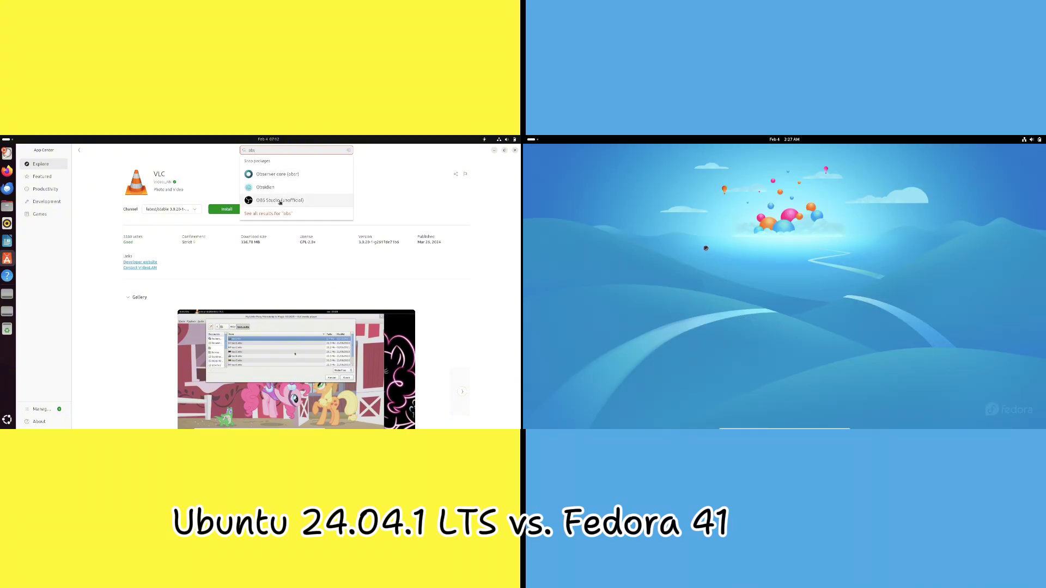
{"action": "left_click", "coordinate": [278, 200]}
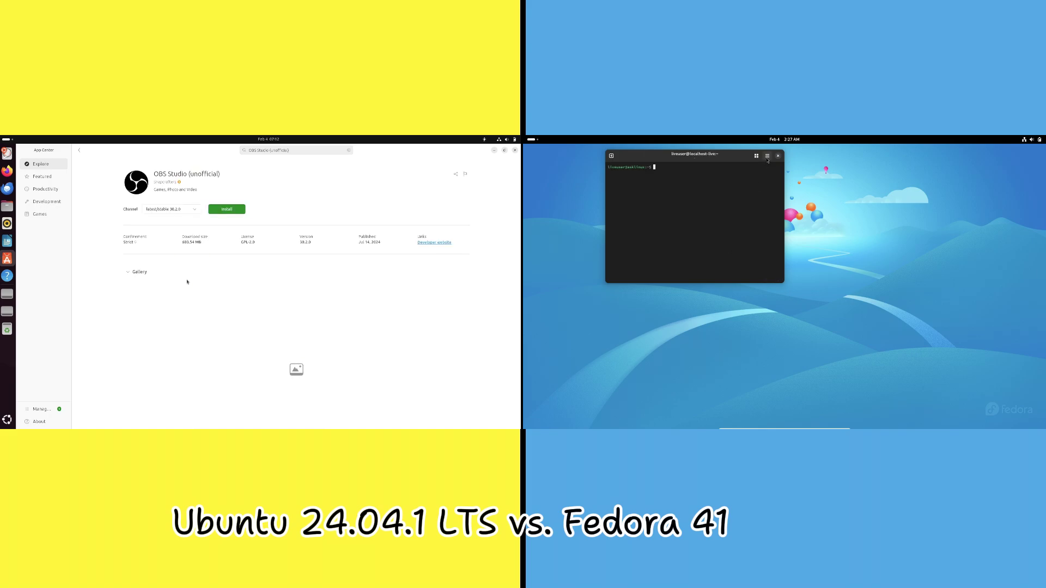
{"action": "double_click", "coordinate": [745, 161]}
Step: Close App Center, switch Ptyxis to the light style, and open Ptyxis preferences
{"action": "left_click", "coordinate": [515, 150]}
{"action": "left_click", "coordinate": [1029, 150]}
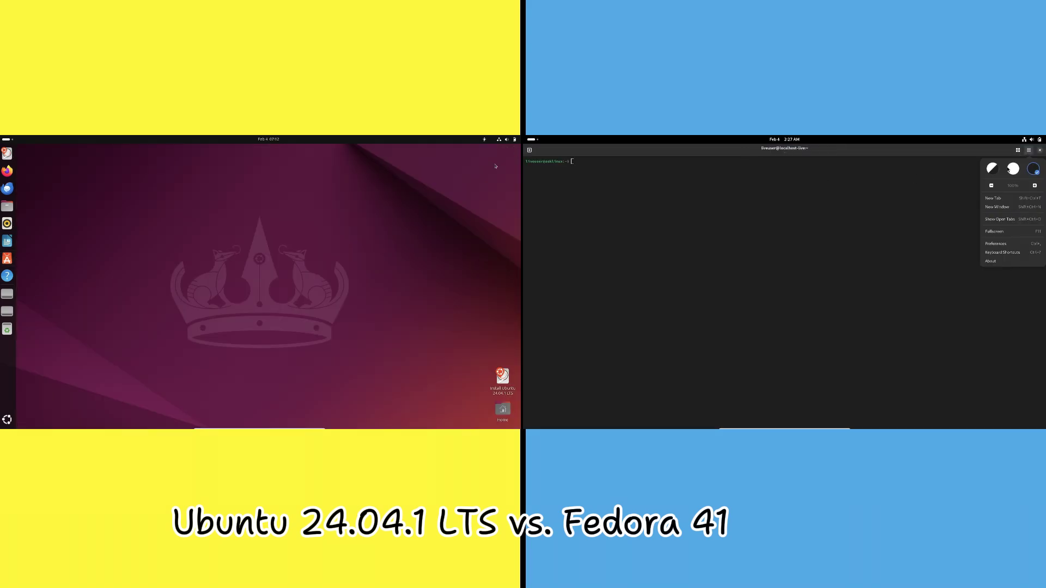
{"action": "left_click", "coordinate": [1013, 169]}
{"action": "left_click", "coordinate": [7, 419]}
{"action": "left_click", "coordinate": [996, 243]}
{"action": "key", "text": "Escape"}
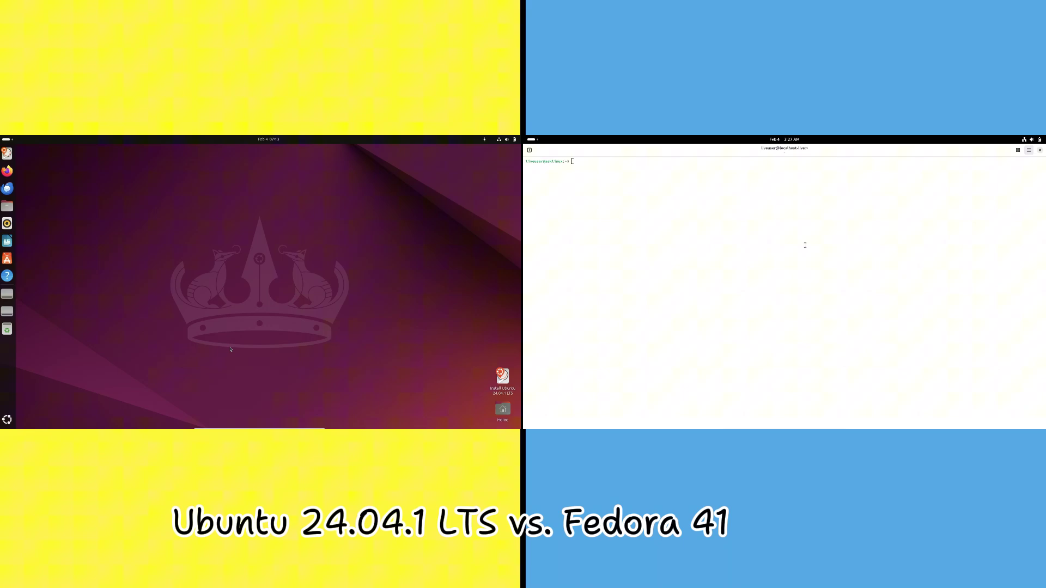
Step: Launch a maximized Ubuntu terminal and open its preferences while browsing Ptyxis preference pages
{"action": "key", "text": "ctrl+alt+t"}
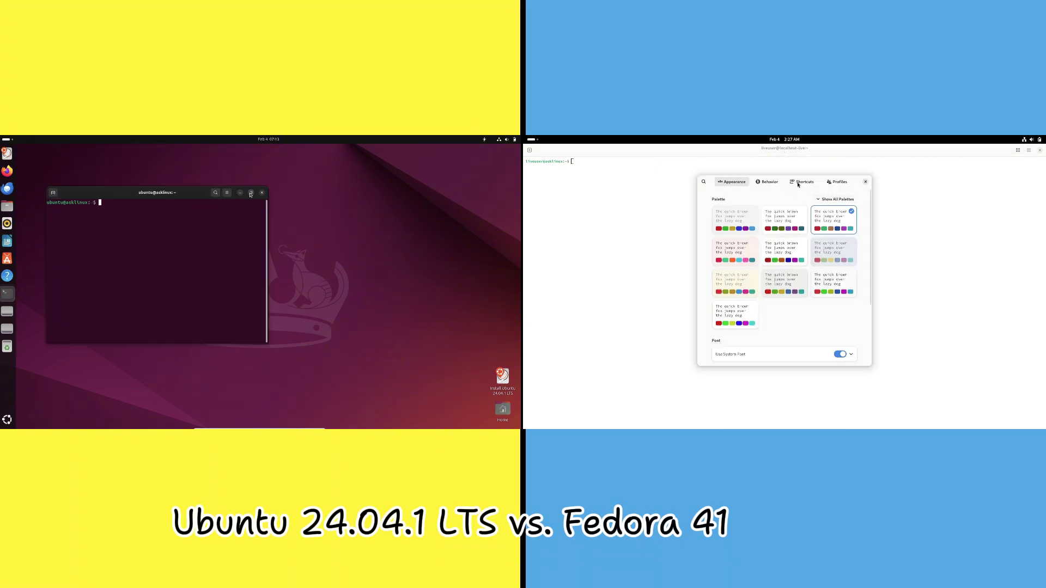
{"action": "left_click", "coordinate": [251, 193]}
{"action": "left_click", "coordinate": [767, 181]}
{"action": "left_click", "coordinate": [479, 150]}
{"action": "scroll", "coordinate": [794, 213], "scroll_direction": "down", "scroll_amount": 3}
{"action": "scroll", "coordinate": [795, 213], "scroll_direction": "down", "scroll_amount": 2}
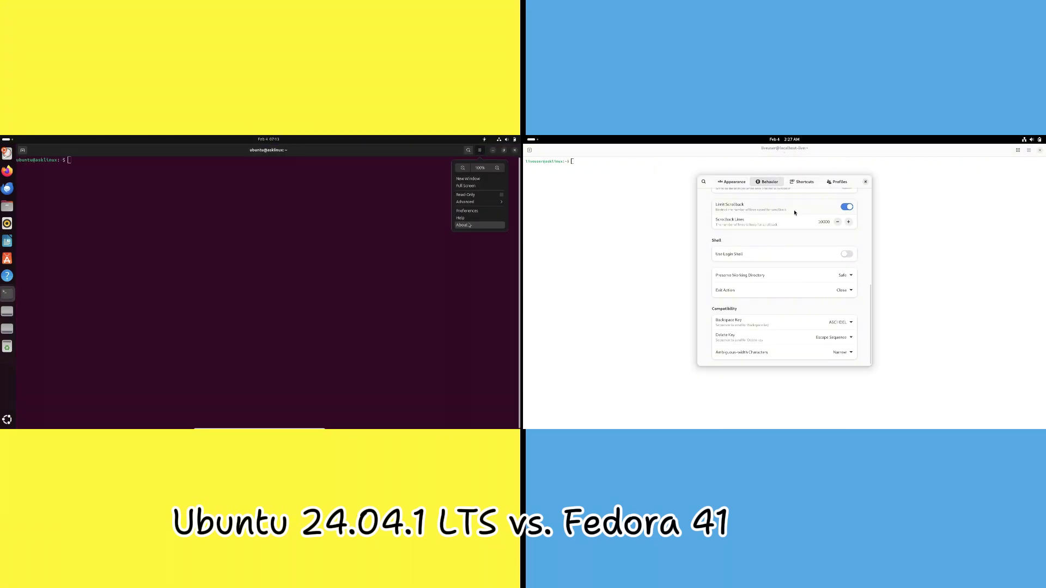
{"action": "left_click", "coordinate": [467, 211]}
{"action": "left_click", "coordinate": [802, 181]}
{"action": "left_click", "coordinate": [836, 182]}
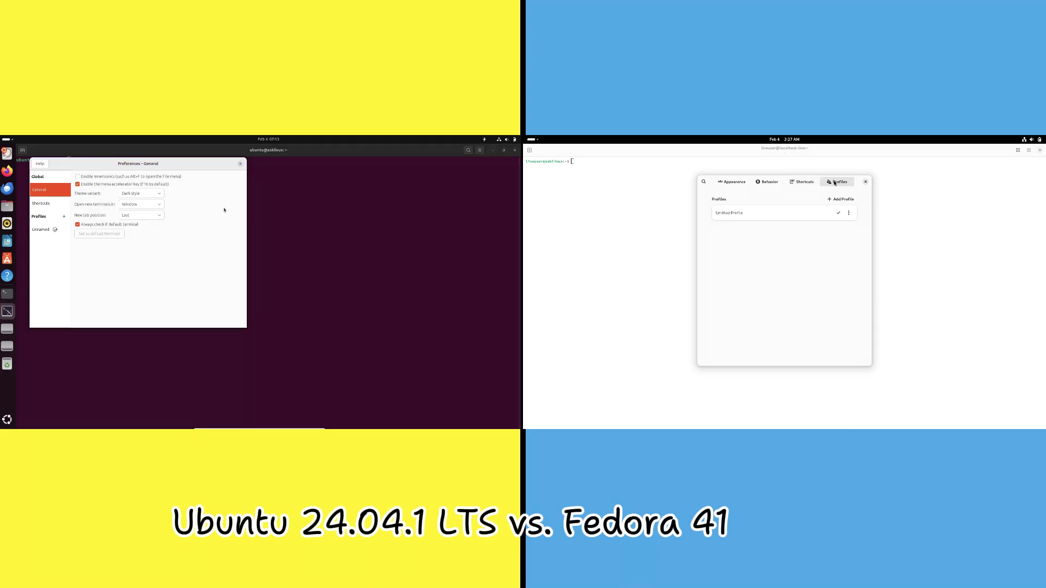
Step: Set the Ubuntu terminal theme variant to Light, then reopen Ptyxis preferences
{"action": "left_click", "coordinate": [131, 196]}
{"action": "left_click", "coordinate": [865, 182]}
{"action": "left_click", "coordinate": [131, 207]}
{"action": "left_click", "coordinate": [1029, 149]}
{"action": "left_click", "coordinate": [41, 229]}
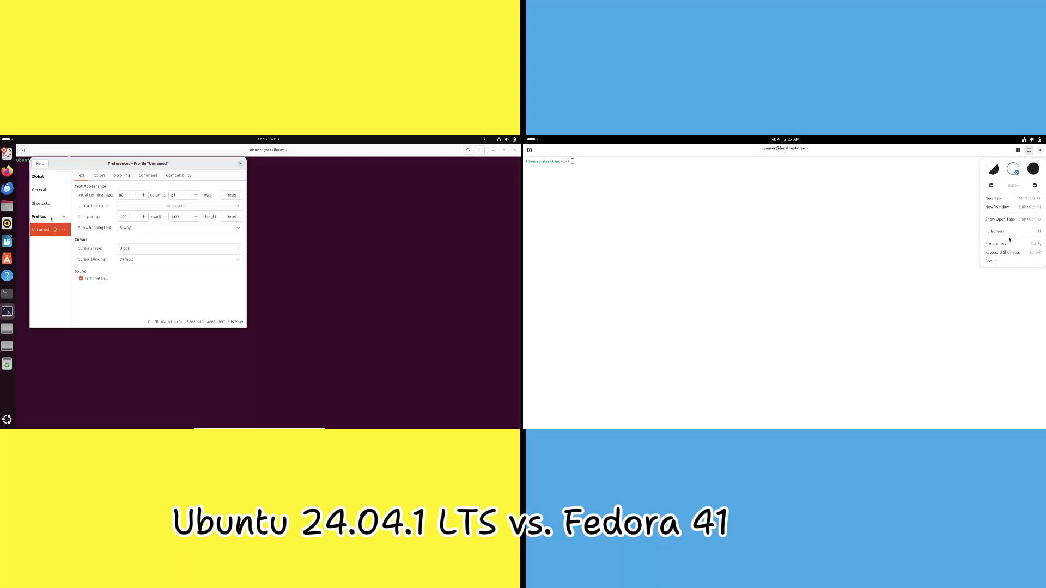
{"action": "left_click", "coordinate": [105, 176]}
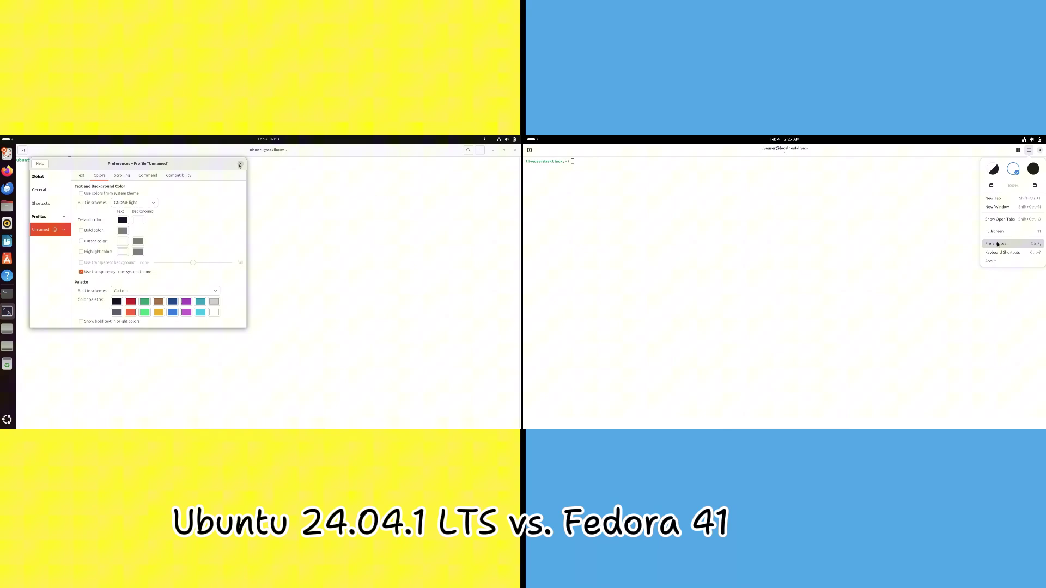
{"action": "left_click", "coordinate": [997, 244]}
{"action": "left_click", "coordinate": [240, 165]}
Step: Run sudo apt update on Ubuntu and turn off Use System Font in Ptyxis
{"action": "scroll", "coordinate": [815, 342], "scroll_direction": "down", "scroll_amount": 3}
{"action": "type", "text": "sudo"}
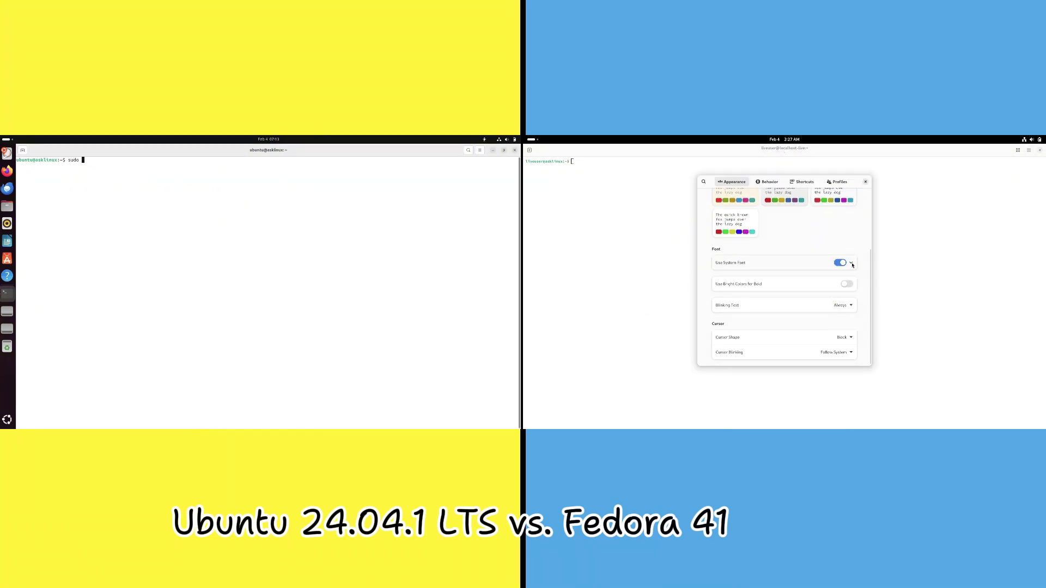
{"action": "left_click", "coordinate": [852, 264]}
{"action": "type", "text": "apt update"}
{"action": "left_click", "coordinate": [852, 282]}
{"action": "key", "text": "Return"}
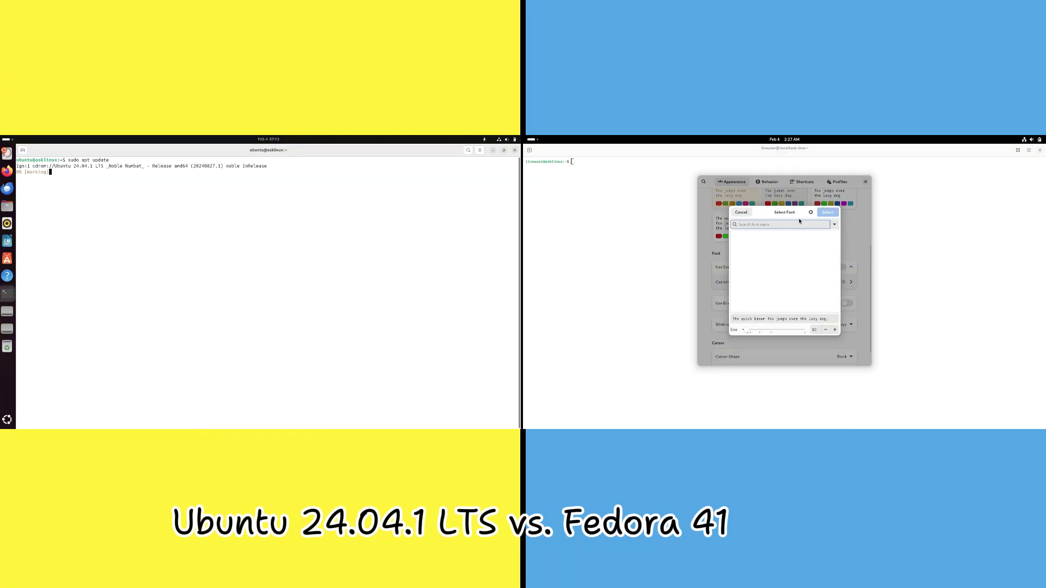
Step: Search Ptyxis fonts for Mono and raise the font size to about 28
{"action": "type", "text": "n"}
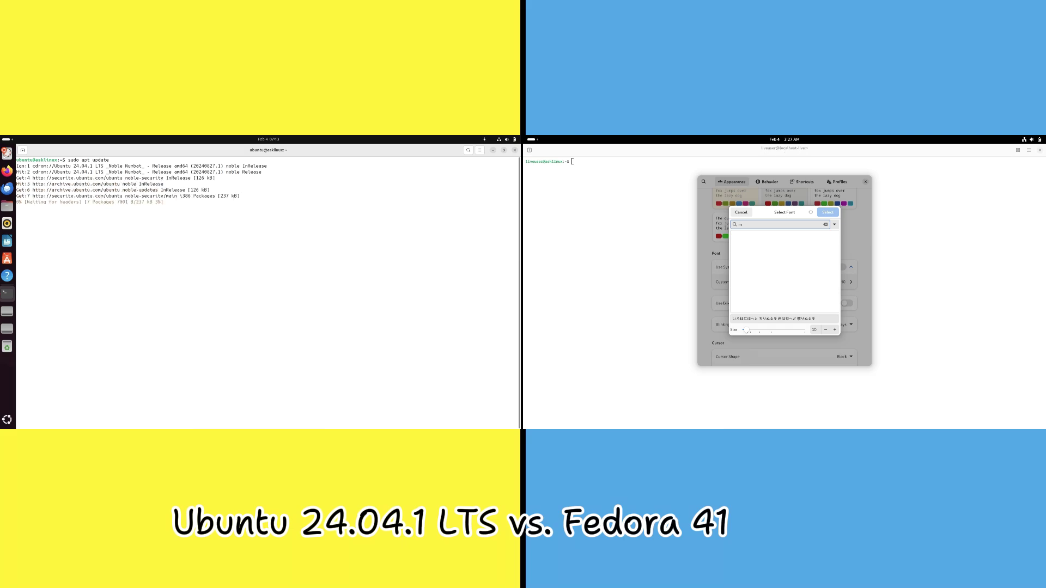
{"action": "type", "text": "ono space"}
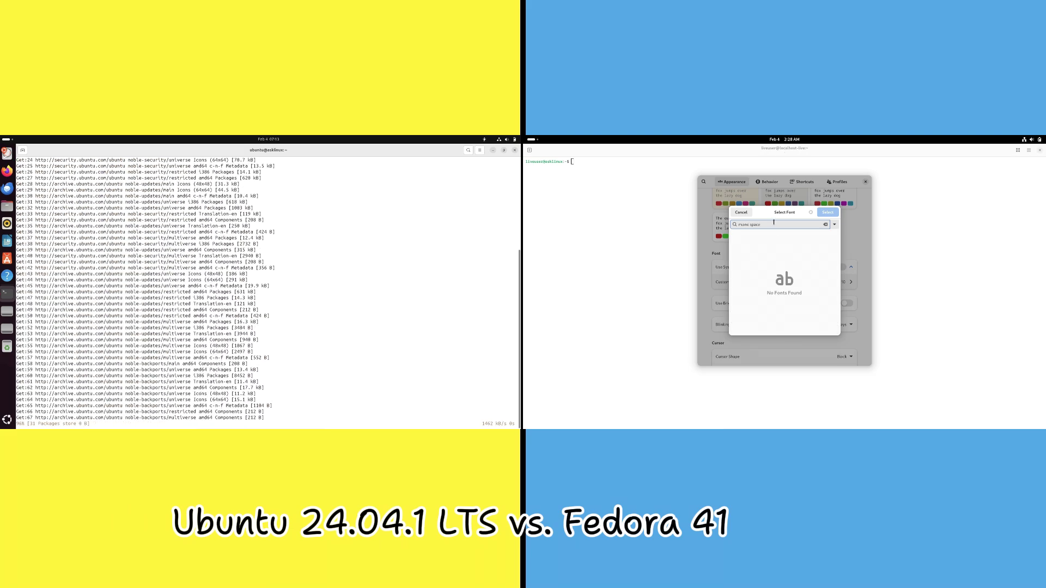
{"action": "key", "text": "BackSpace"}
{"action": "key", "text": "BackSpace"}
{"action": "key", "text": "BackSpace"}
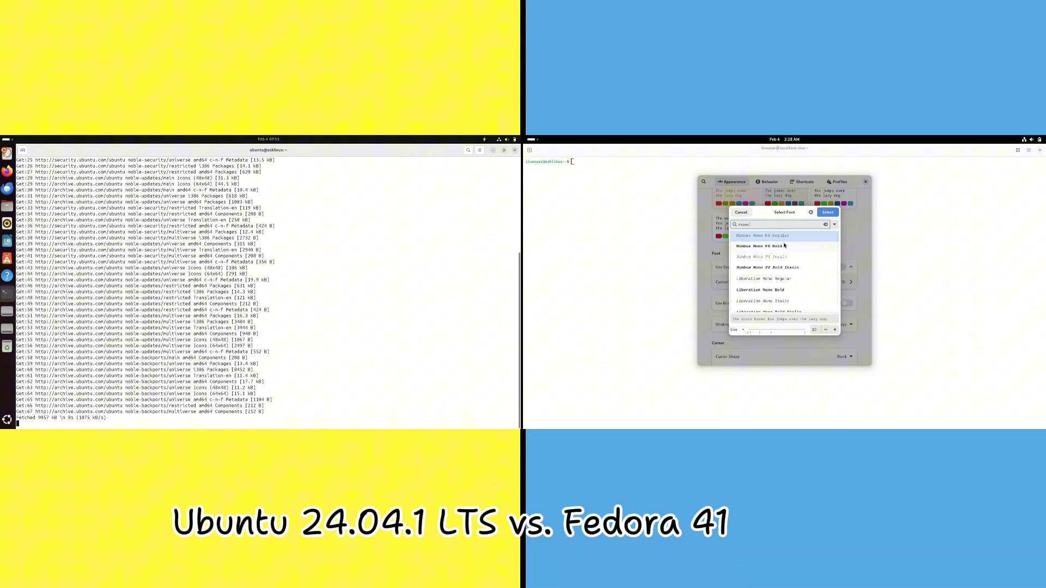
{"action": "left_click", "coordinate": [785, 246]}
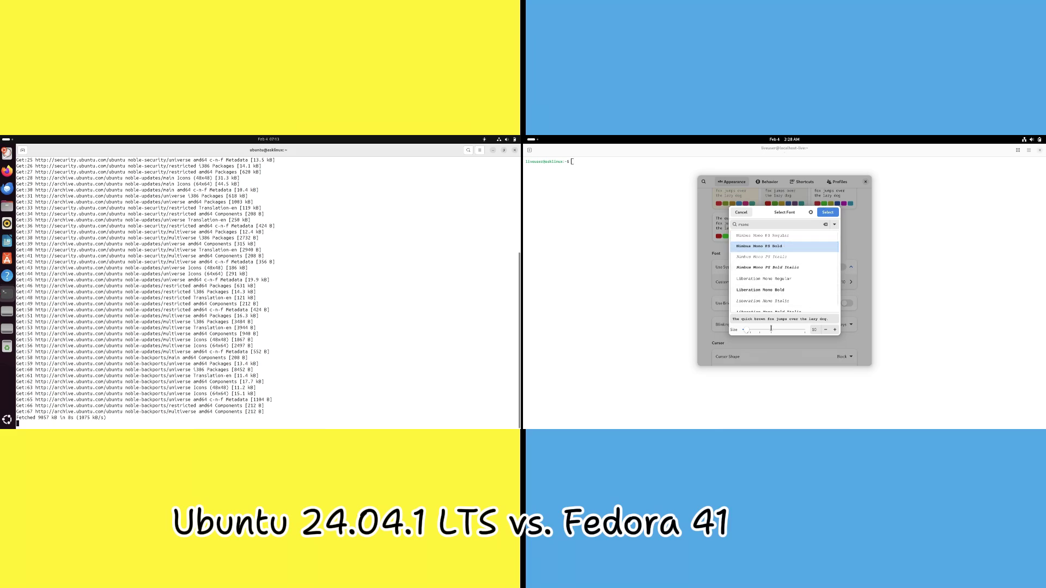
{"action": "left_click_drag", "start_coordinate": [764, 332], "coordinate": [762, 331]}
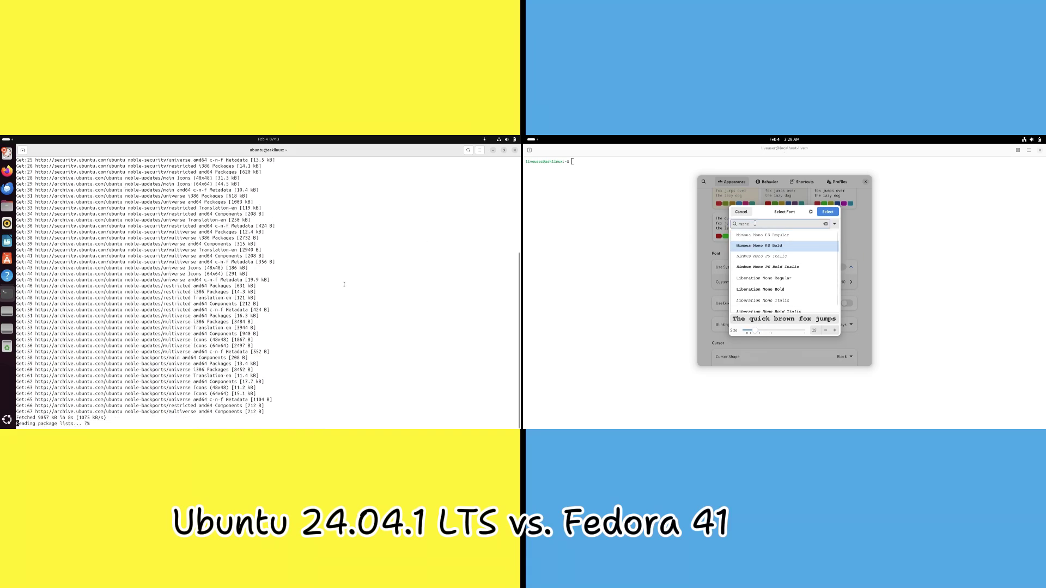
{"action": "type", "text": "Mono"}
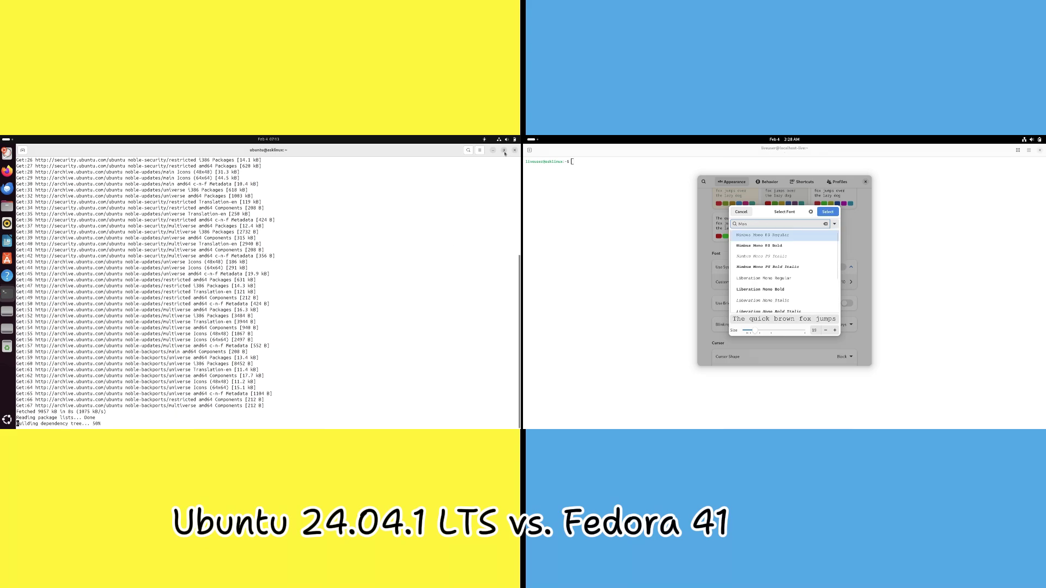
Step: Select Monospace Bold as the Ptyxis font and run apt list on Ubuntu
{"action": "key", "text": "super+Down"}
{"action": "scroll", "coordinate": [778, 254], "scroll_direction": "down", "scroll_amount": 2}
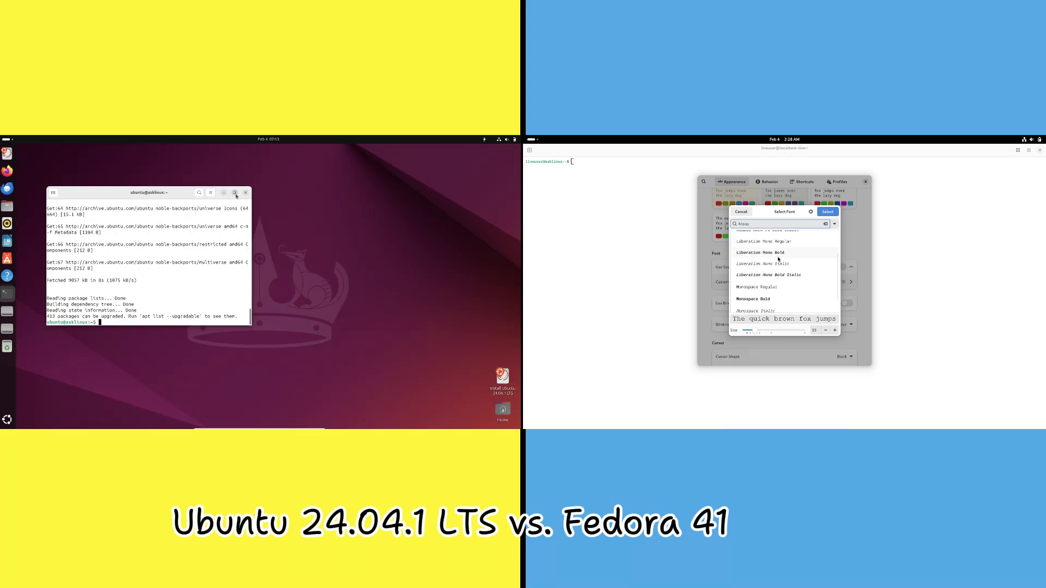
{"action": "left_click", "coordinate": [237, 194]}
{"action": "left_click", "coordinate": [774, 286]}
{"action": "type", "text": "apt lis"}
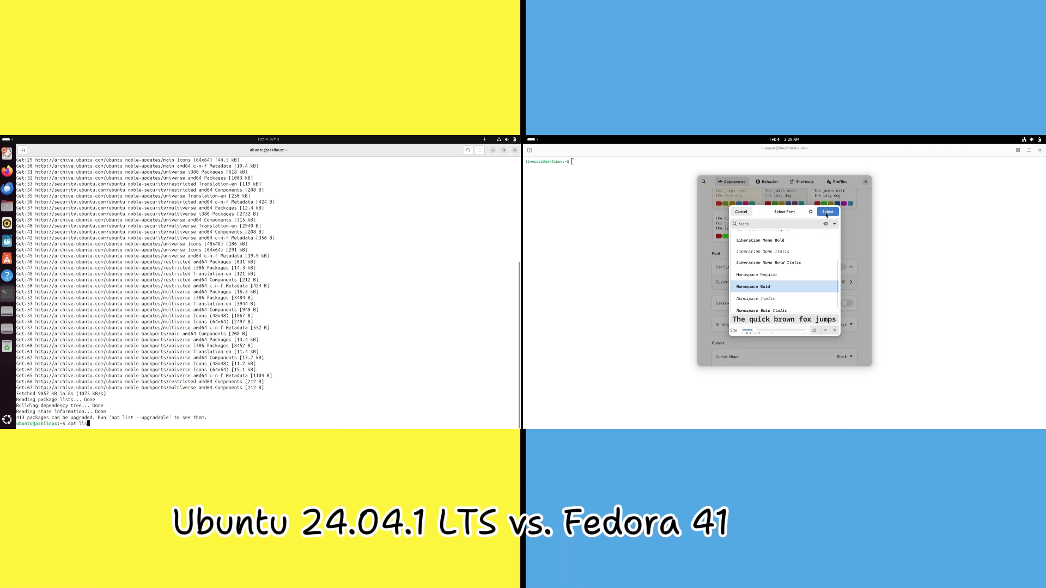
{"action": "left_click", "coordinate": [826, 215]}
{"action": "type", "text": "t"}
{"action": "key", "text": "Return"}
{"action": "key", "text": "Escape"}
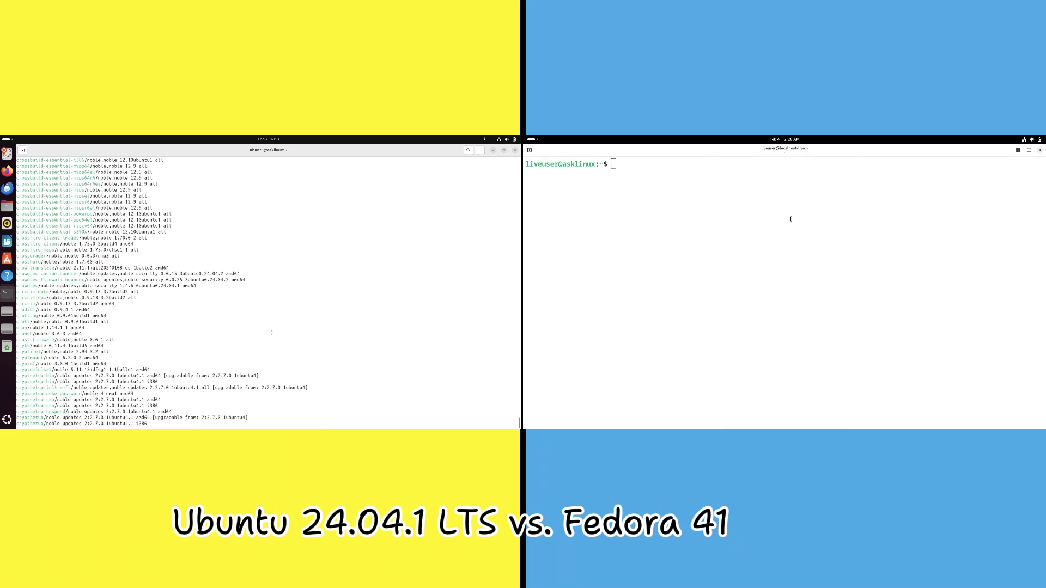
{"action": "type", "text": "dnf c"}
Step: Close the Ubuntu terminal, open the Utilities folder, and run dnf check-update on Fedora
{"action": "left_click", "coordinate": [514, 153]}
{"action": "type", "text": "heck"}
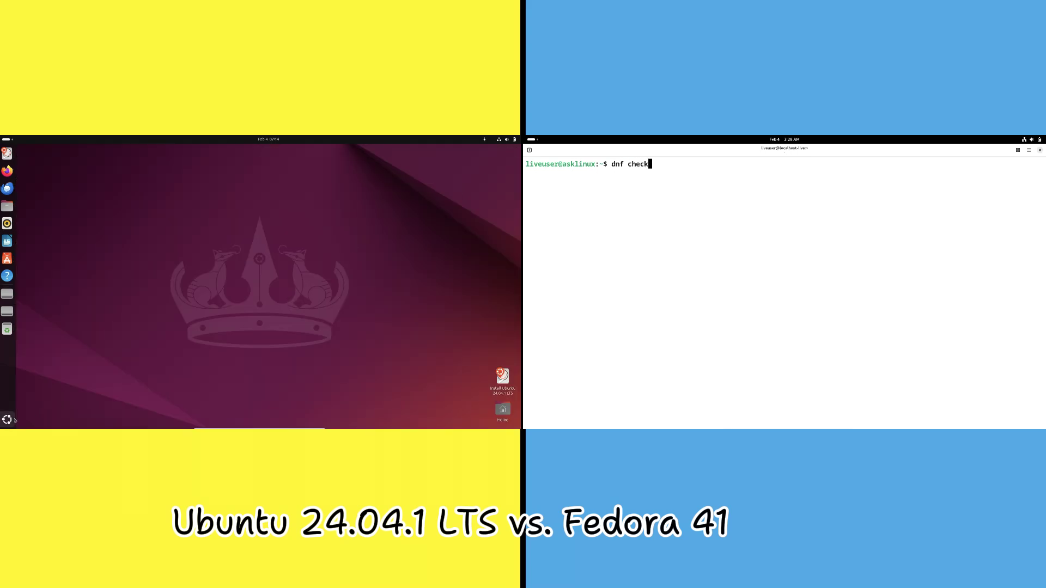
{"action": "left_click", "coordinate": [7, 419]}
{"action": "type", "text": "-update"}
{"action": "left_click", "coordinate": [293, 338]}
{"action": "key", "text": "Return"}
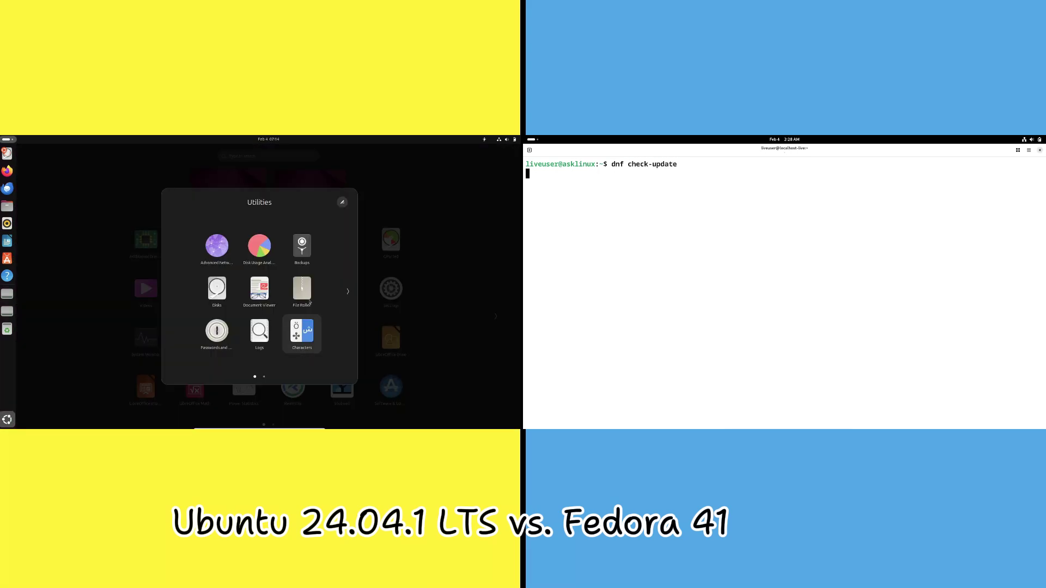
Step: Flip through both Utilities folder pages, then close the app overview
{"action": "left_click", "coordinate": [348, 292]}
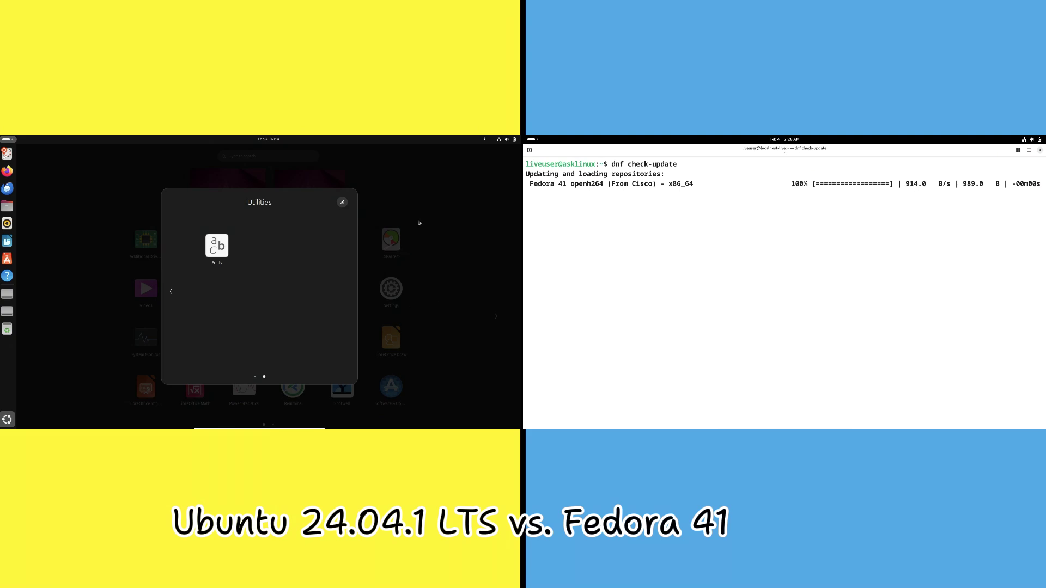
{"action": "left_click", "coordinate": [254, 374]}
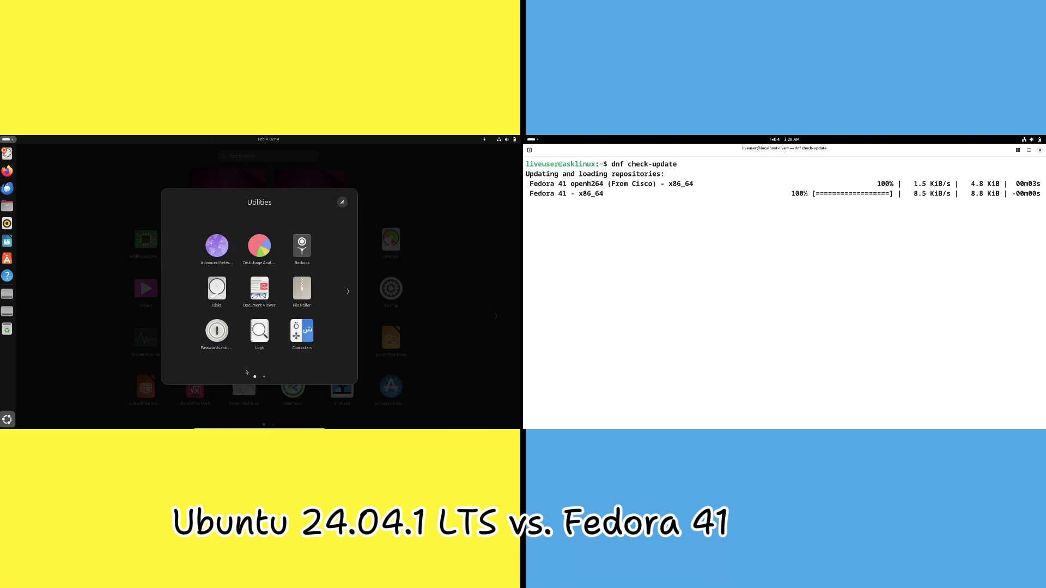
{"action": "left_click", "coordinate": [134, 326]}
{"action": "key", "text": "Escape"}
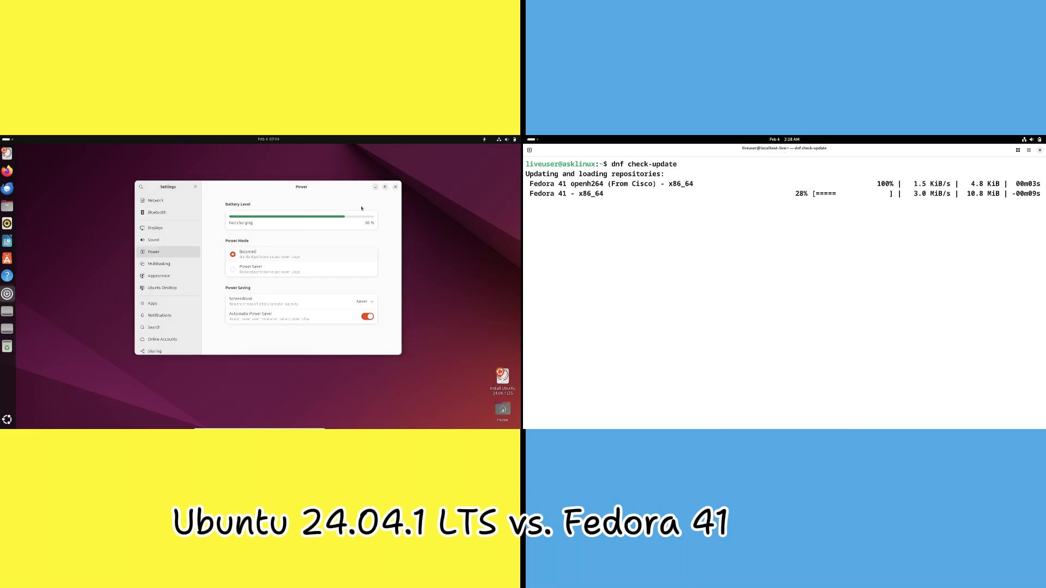
Step: View System > About and its full system details, then close Settings and Show Apps
{"action": "left_click", "coordinate": [384, 188]}
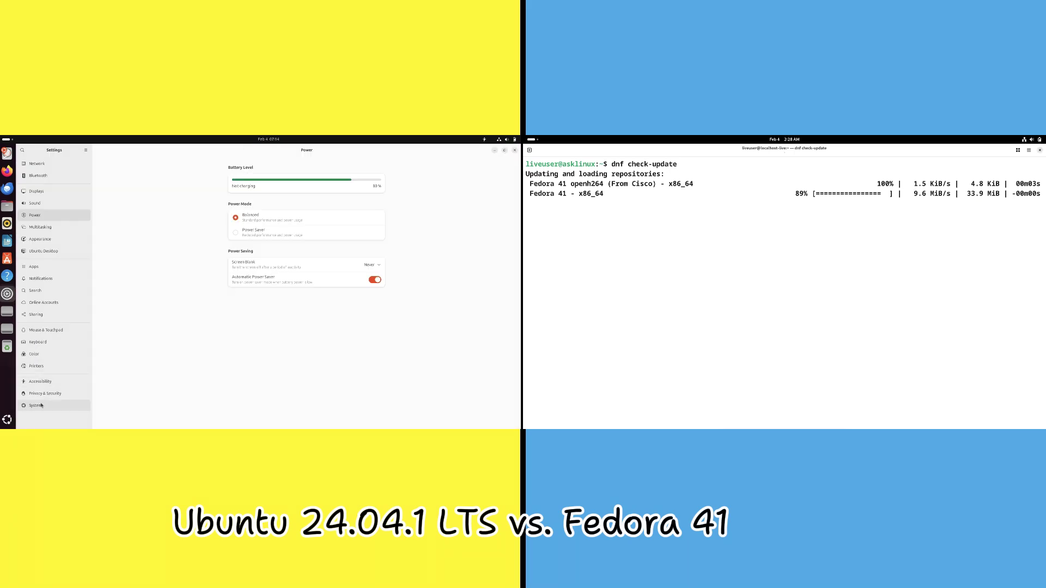
{"action": "left_click", "coordinate": [41, 406]}
{"action": "left_click", "coordinate": [238, 247]}
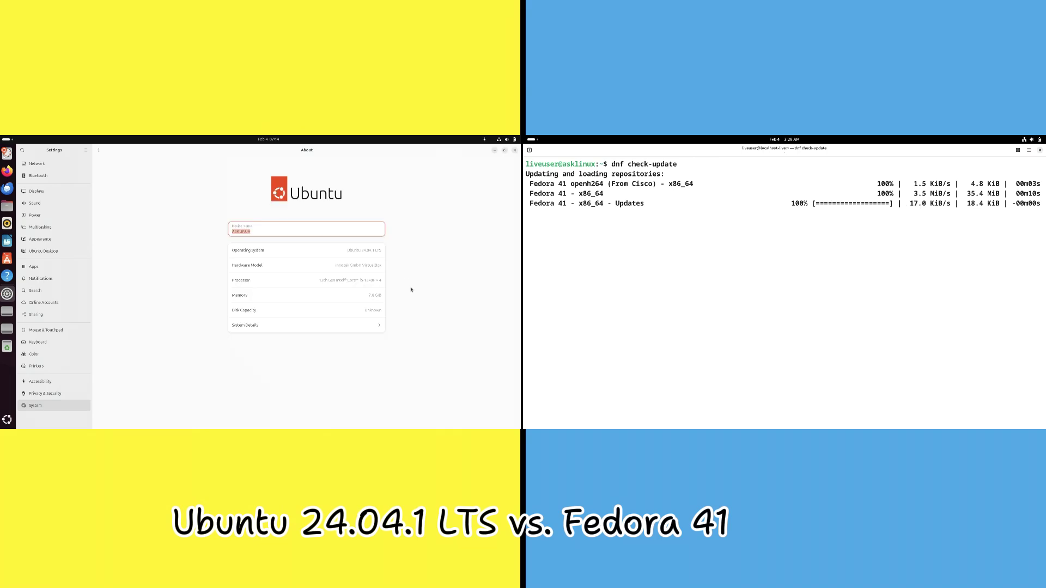
{"action": "left_click", "coordinate": [361, 329]}
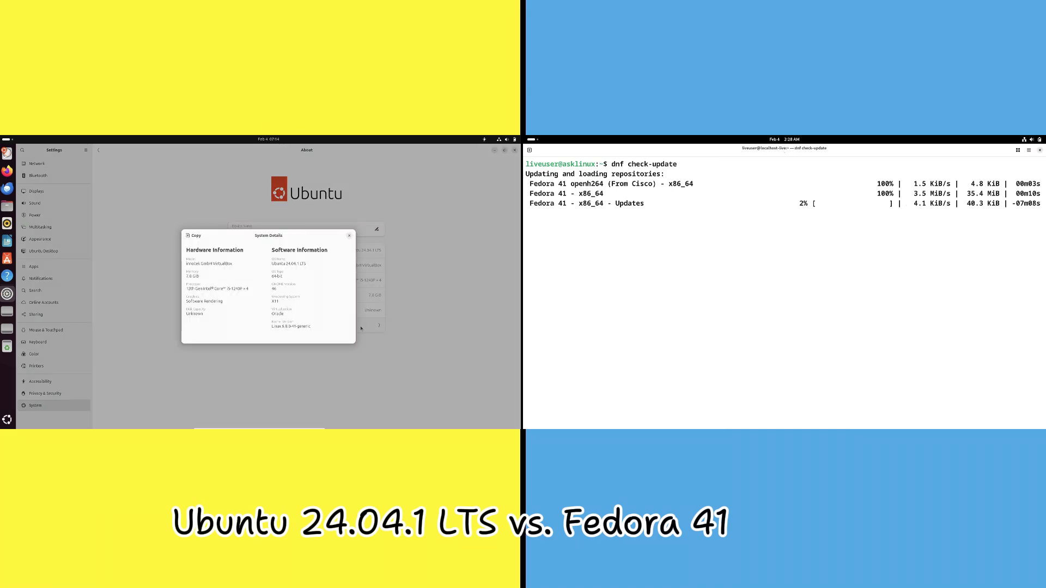
{"action": "left_click", "coordinate": [349, 235]}
{"action": "left_click", "coordinate": [515, 152]}
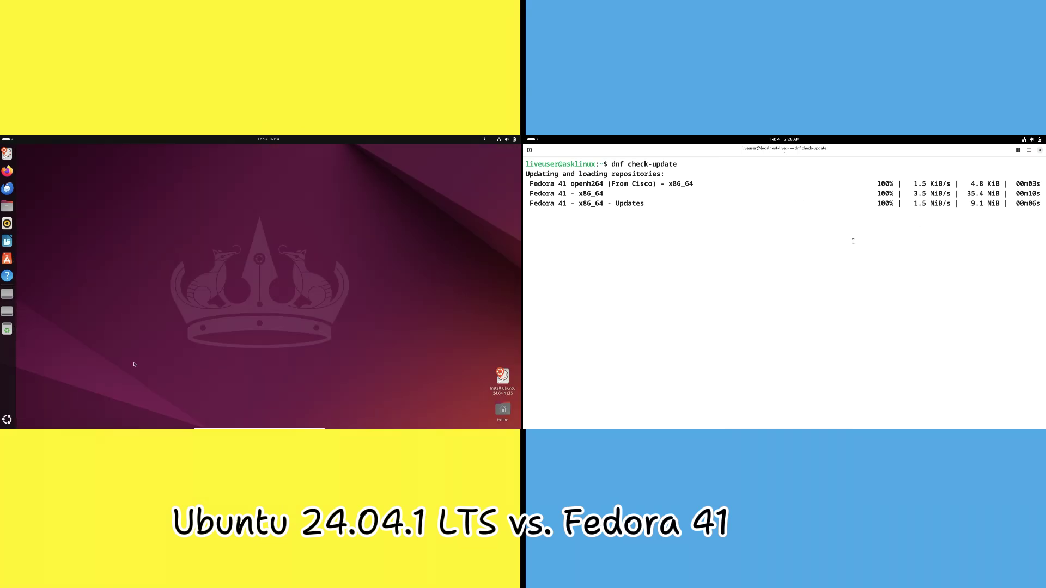
{"action": "left_click", "coordinate": [7, 420]}
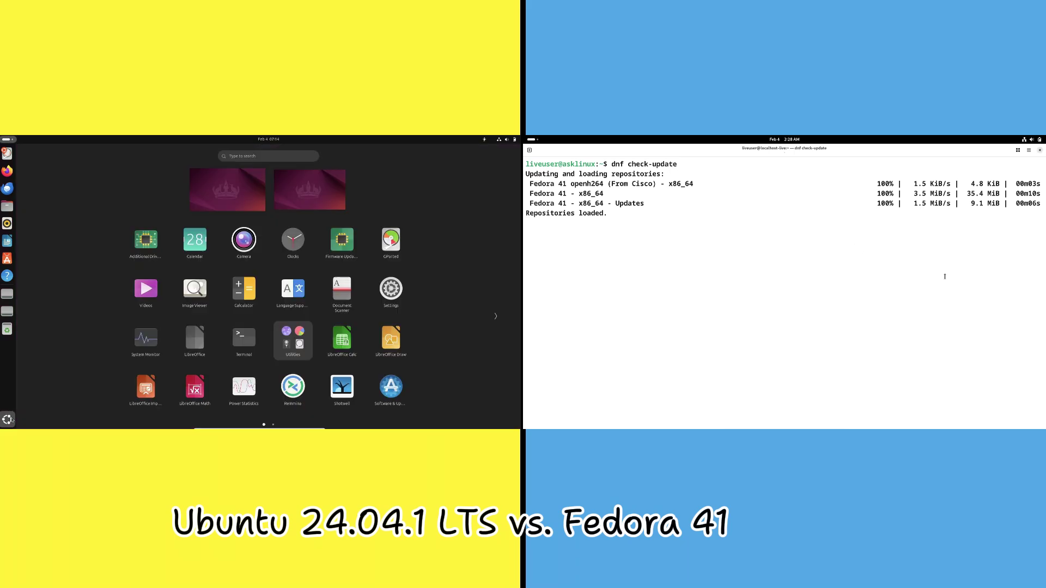
{"action": "left_click", "coordinate": [8, 419]}
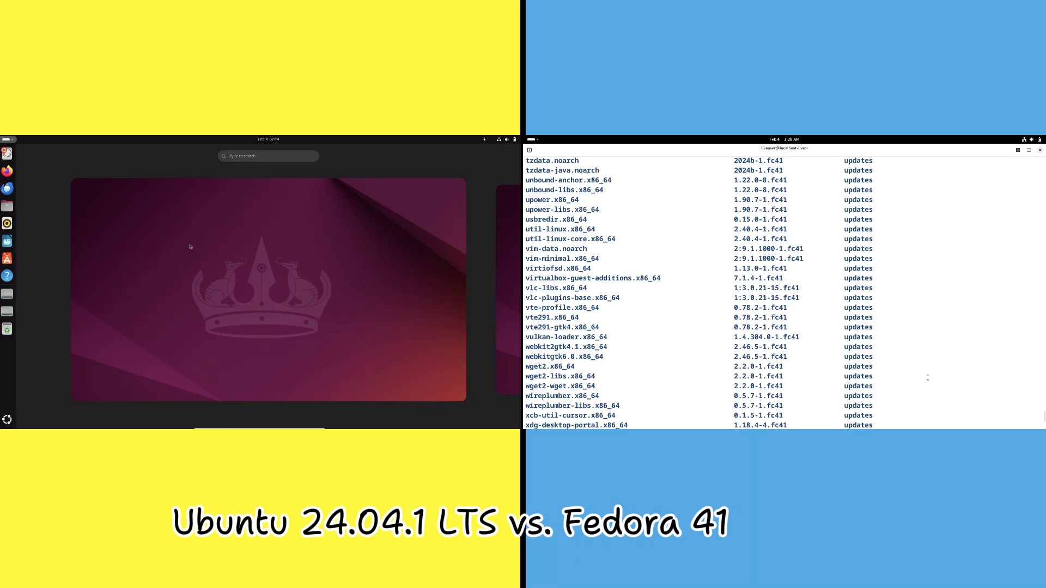
{"action": "scroll", "coordinate": [1044, 404], "scroll_direction": "up", "scroll_amount": 15}
Step: Open Ubuntu's Appearance settings from the desktop menu and open a new Fedora terminal tab
{"action": "right_click", "coordinate": [173, 262]}
{"action": "left_click_drag", "start_coordinate": [1044, 403], "coordinate": [1034, 165]}
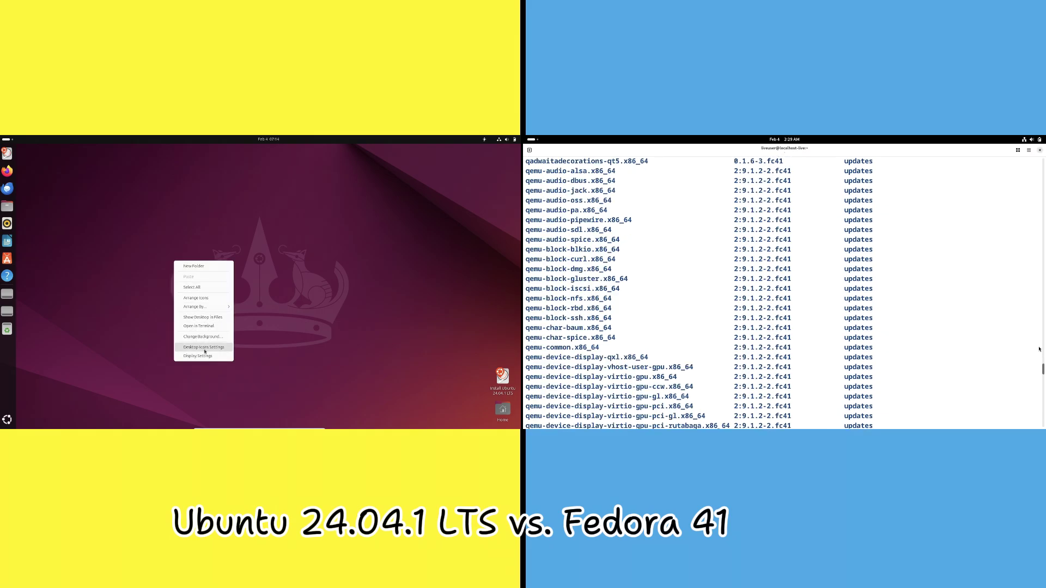
{"action": "left_click", "coordinate": [206, 342]}
{"action": "scroll", "coordinate": [872, 245], "scroll_direction": "down", "scroll_amount": 5}
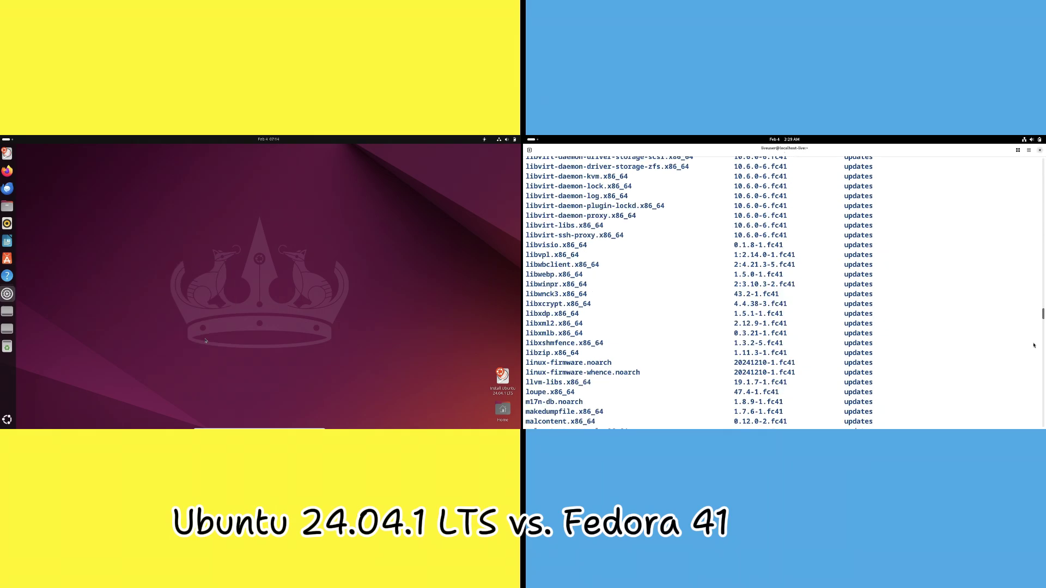
{"action": "scroll", "coordinate": [844, 272], "scroll_direction": "down", "scroll_amount": 5}
{"action": "scroll", "coordinate": [799, 295], "scroll_direction": "down", "scroll_amount": 5}
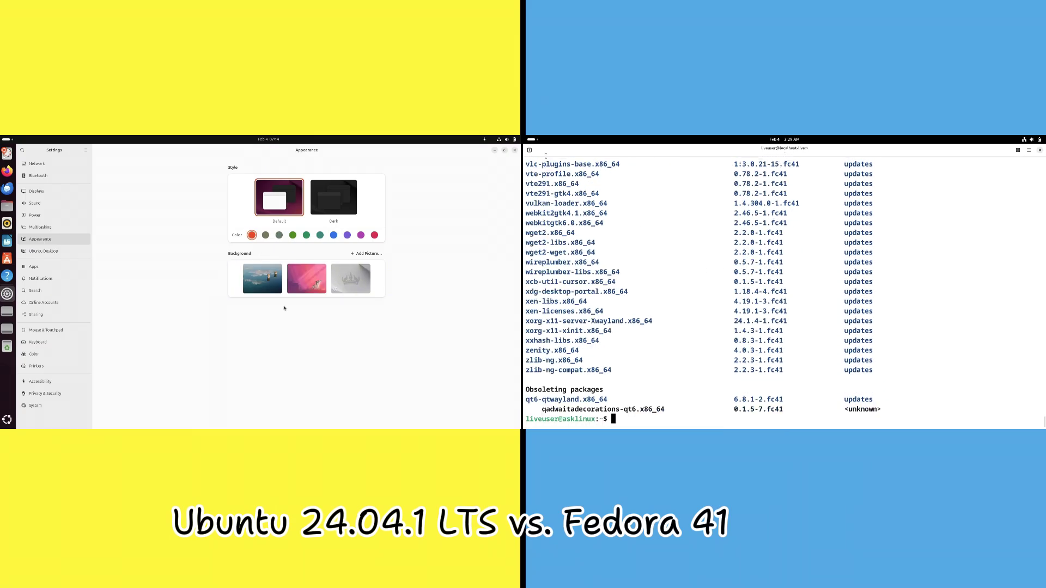
{"action": "left_click", "coordinate": [529, 150]}
Step: Run sudo dnf install fastfetch on Fedora; set Ubuntu to Dark with a green accent
{"action": "type", "text": "sudo"}
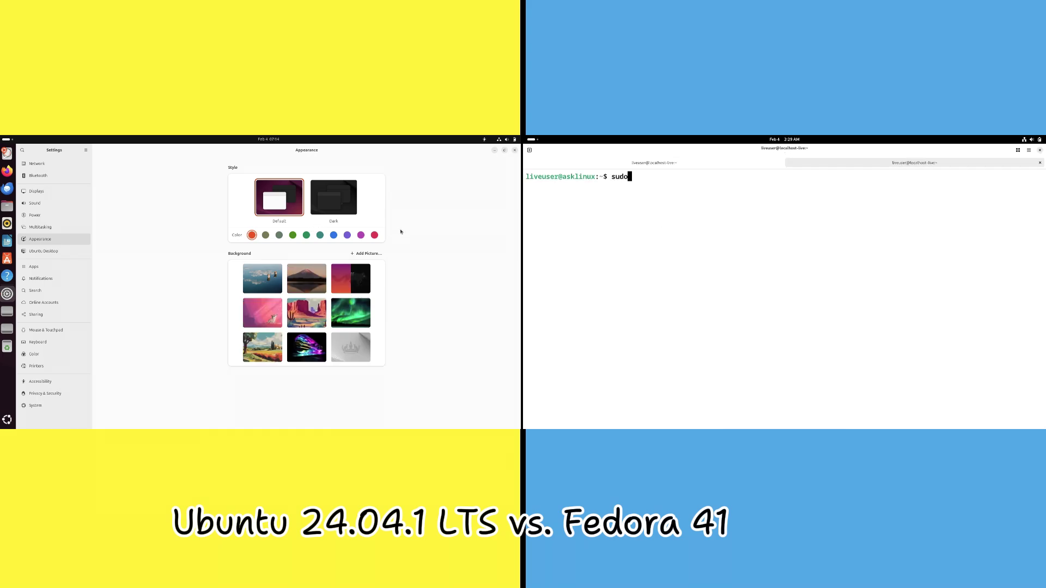
{"action": "type", "text": " dnf ins"}
{"action": "left_click", "coordinate": [349, 195]}
{"action": "type", "text": "stall"}
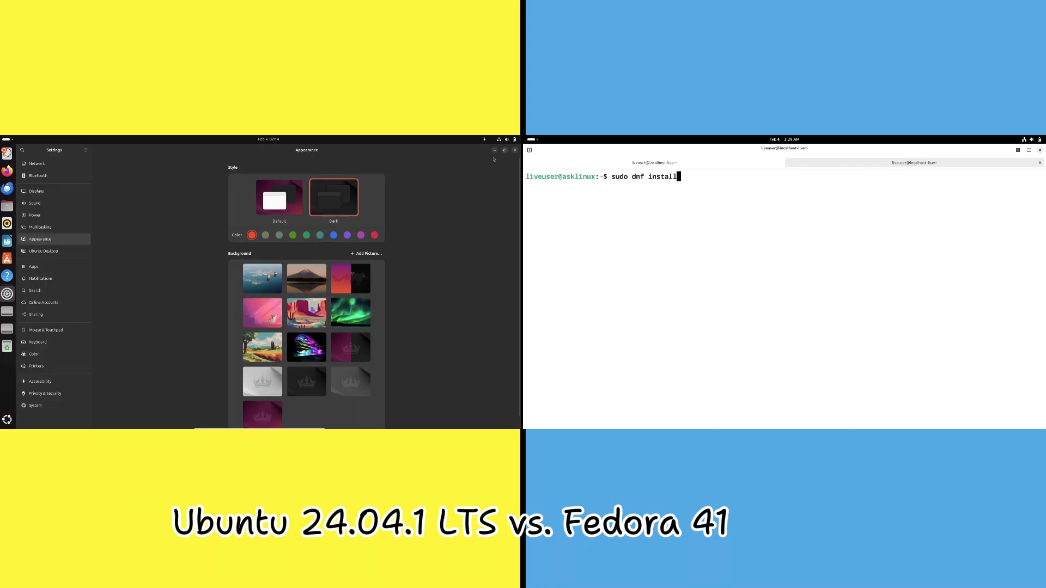
{"action": "left_click", "coordinate": [505, 151]}
{"action": "type", "text": "fastfetch"}
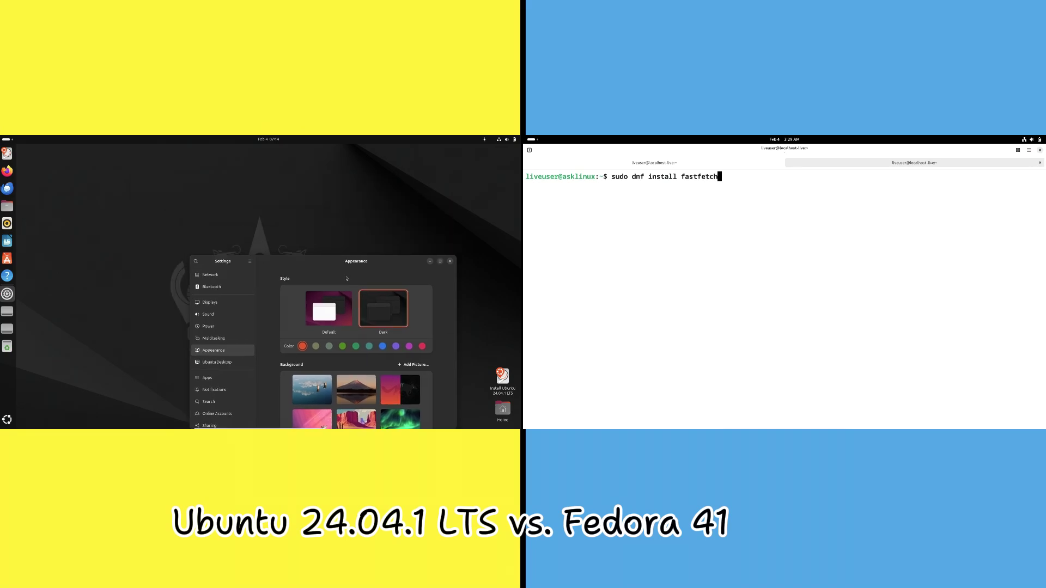
{"action": "key", "text": "Return"}
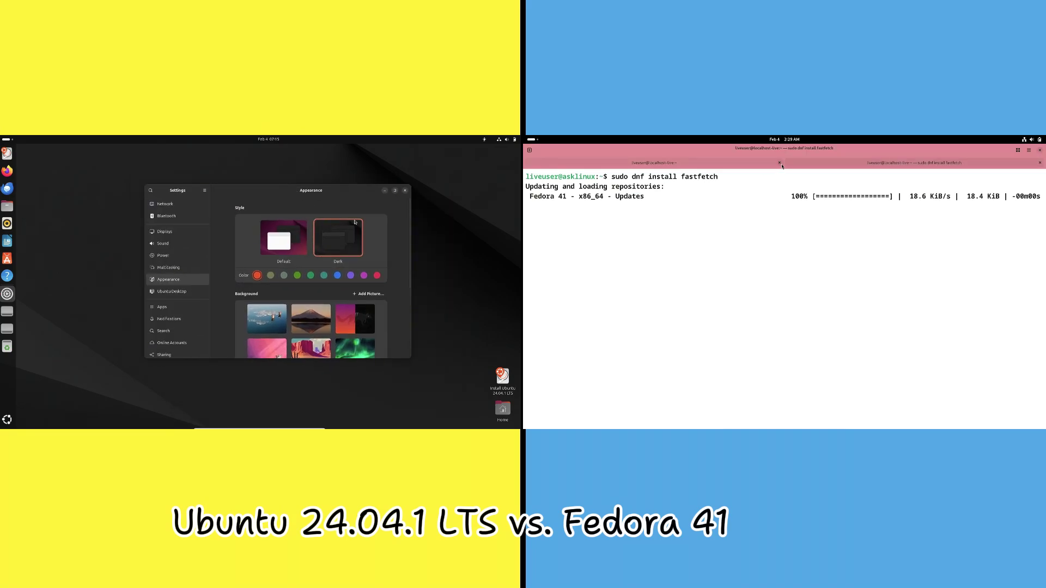
{"action": "left_click", "coordinate": [310, 275]}
{"action": "left_click", "coordinate": [406, 191]}
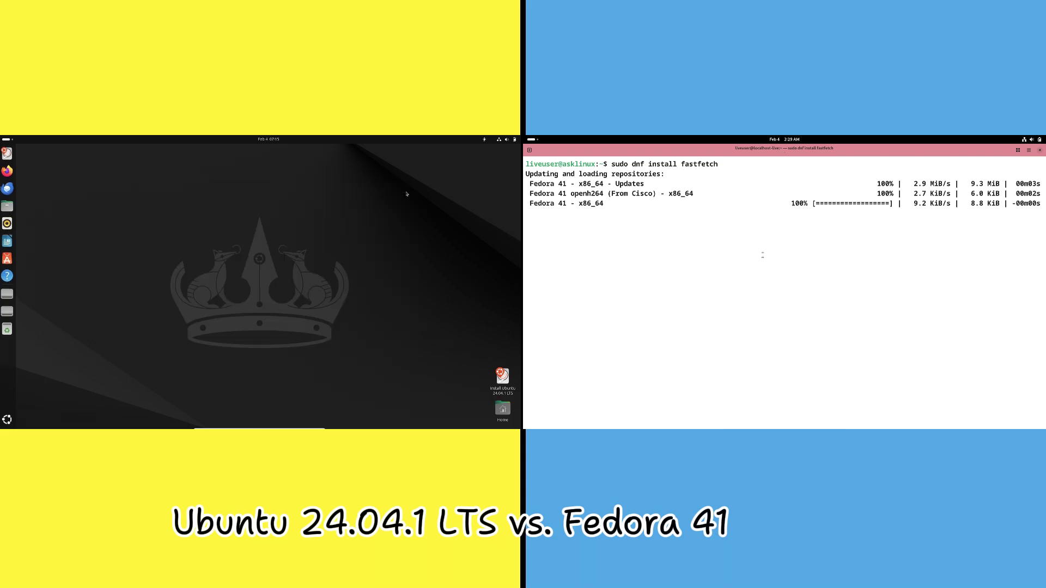
Step: Relaunch Ubuntu Settings from the app list and show the System page
{"action": "left_click", "coordinate": [7, 419]}
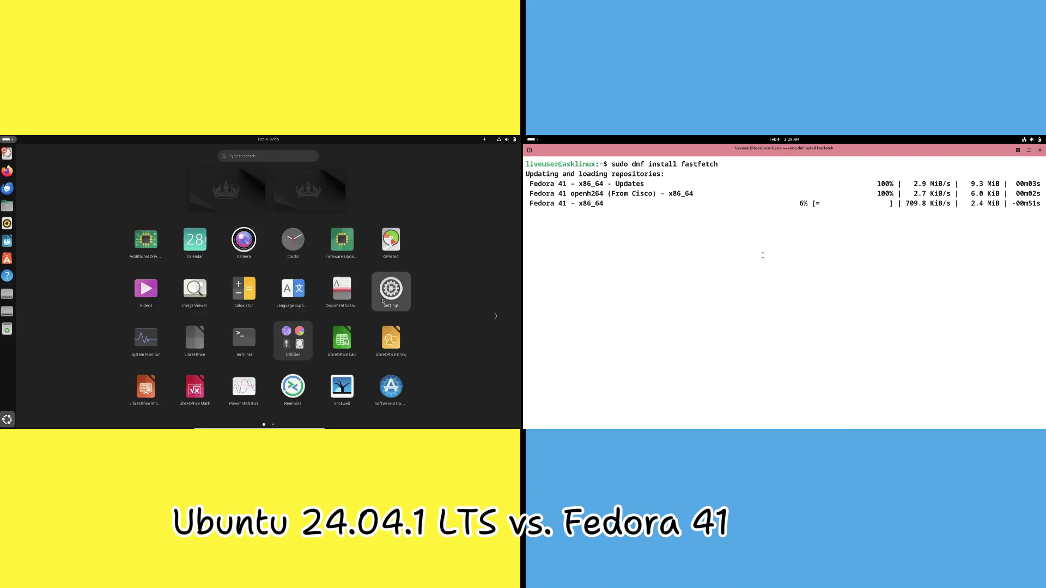
{"action": "left_click", "coordinate": [390, 325]}
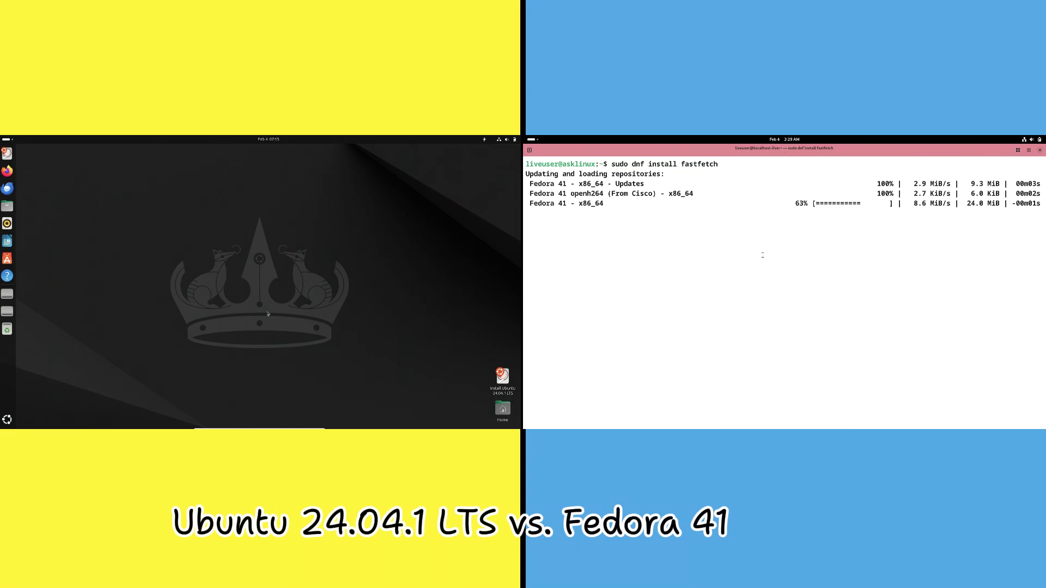
{"action": "scroll", "coordinate": [191, 343], "scroll_direction": "down", "scroll_amount": 2}
{"action": "left_click", "coordinate": [185, 349]}
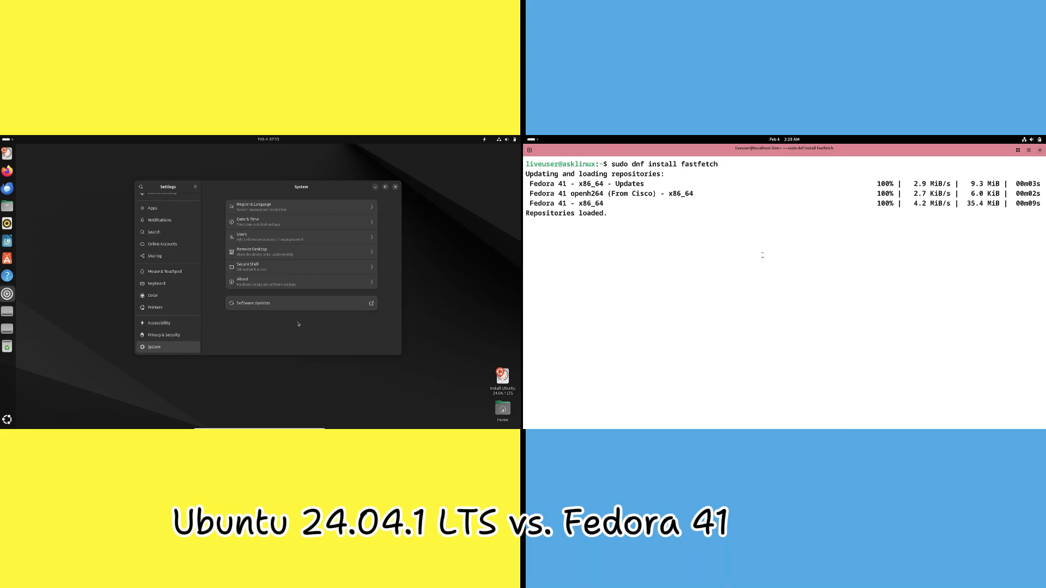
Step: Confirm the fastfetch install and open a maximized Software Updater with update details expanded
{"action": "left_click", "coordinate": [299, 303]}
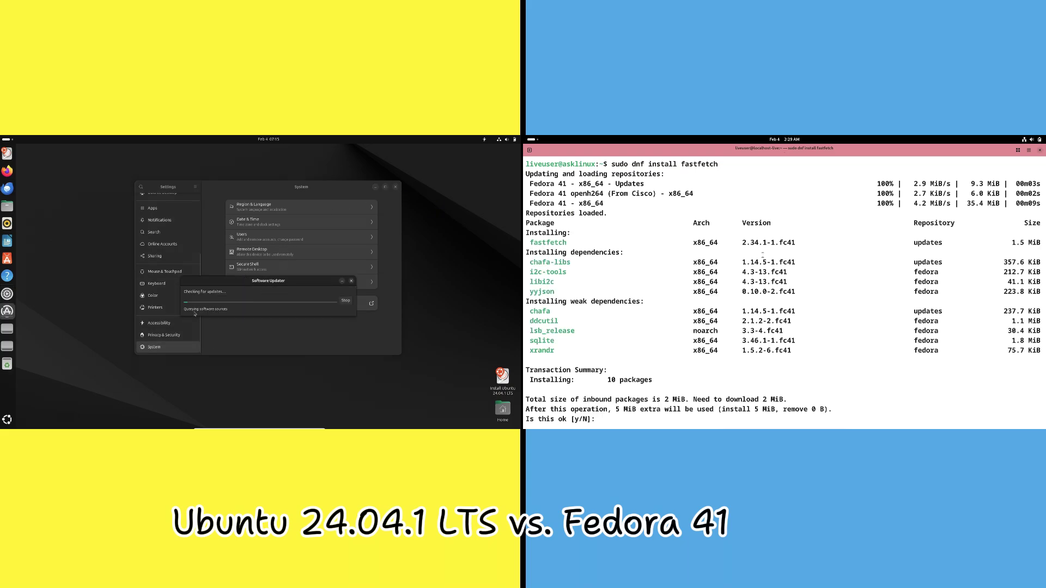
{"action": "type", "text": "y"}
{"action": "key", "text": "Return"}
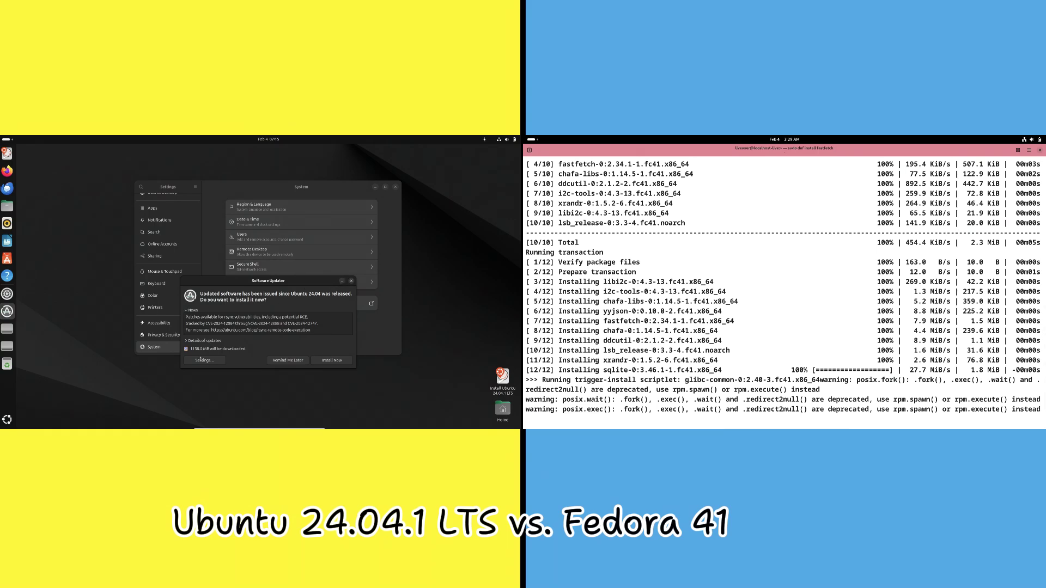
{"action": "left_click", "coordinate": [194, 341]}
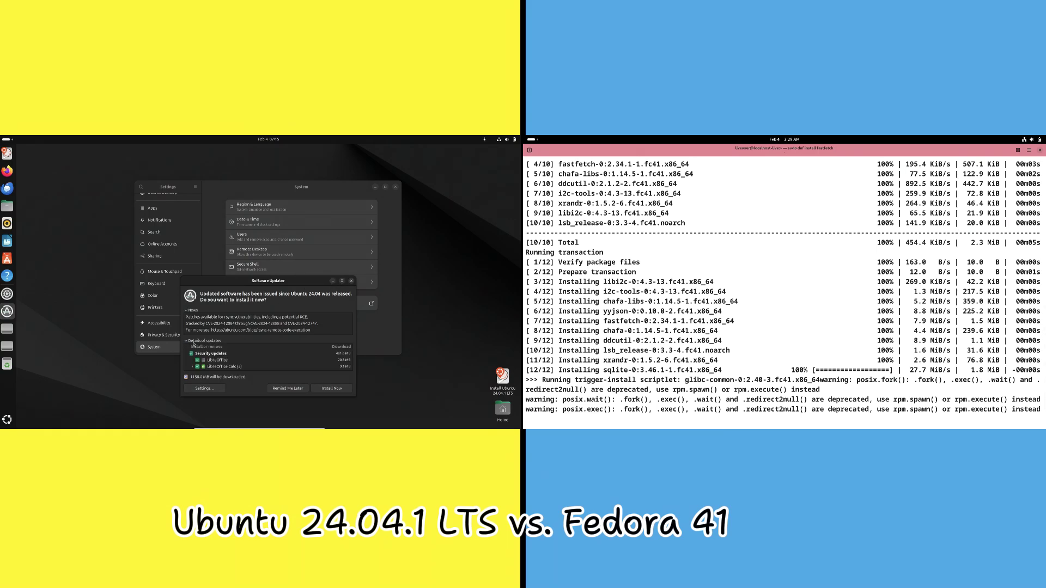
{"action": "left_click", "coordinate": [342, 281]}
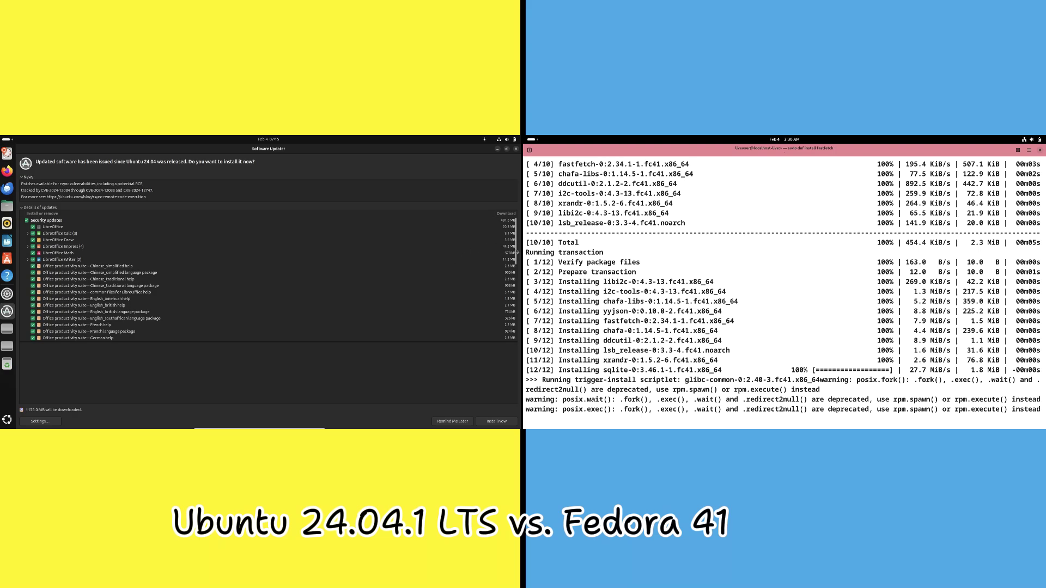
{"action": "mouse_move", "coordinate": [518, 252]}
{"action": "left_mouse_down"}
{"action": "mouse_move", "coordinate": [512, 340]}
{"action": "mouse_move", "coordinate": [504, 225]}
{"action": "left_mouse_up"}
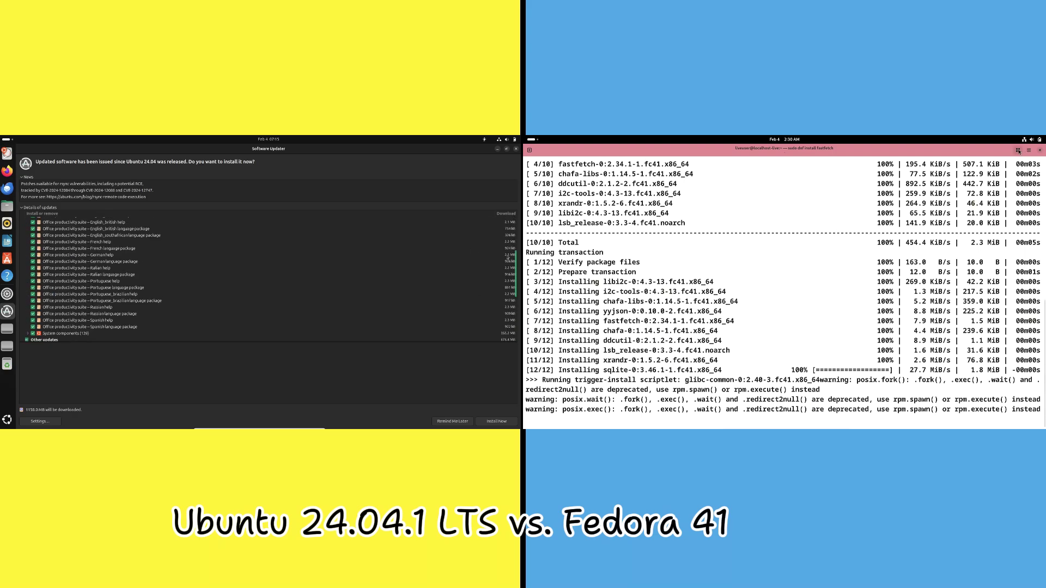
Step: Close Software Updater, restore Ubuntu's default light style, and enlarge the Fedora terminal
{"action": "left_click", "coordinate": [1017, 150]}
{"action": "left_click", "coordinate": [517, 150]}
{"action": "left_click", "coordinate": [836, 193]}
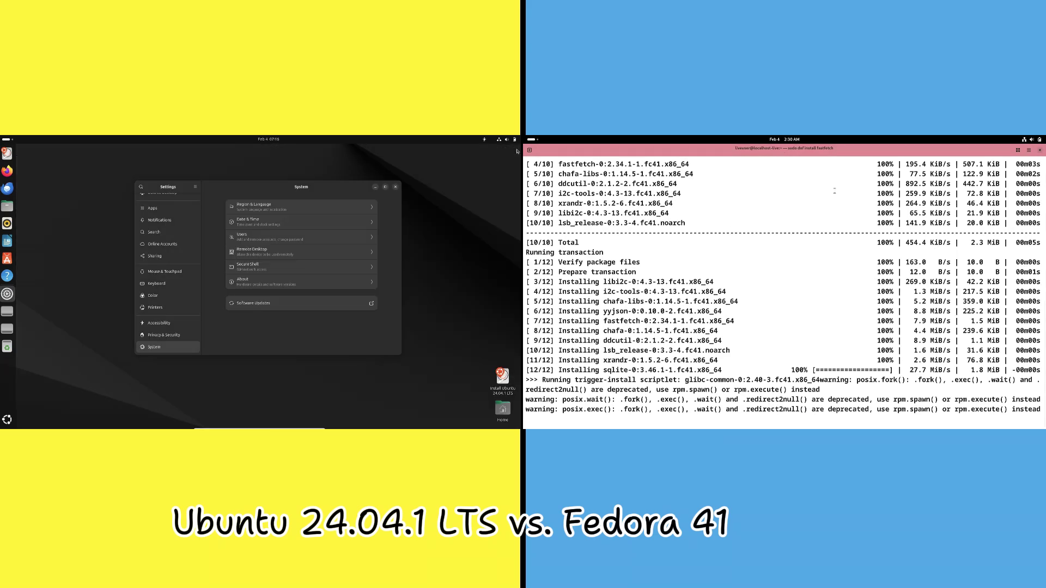
{"action": "scroll", "coordinate": [182, 230], "scroll_direction": "up", "scroll_amount": 5}
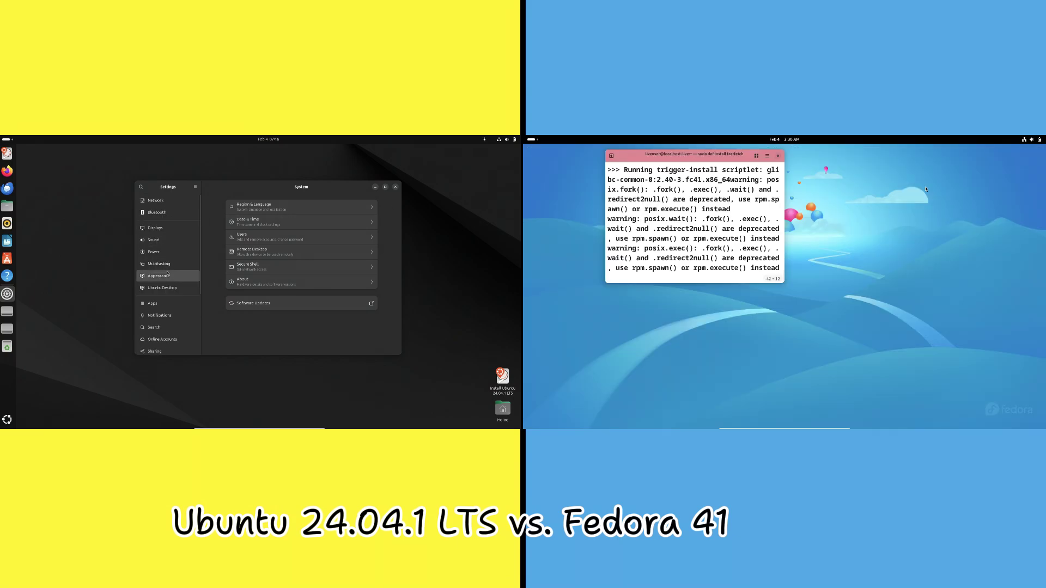
{"action": "left_click", "coordinate": [159, 276]}
{"action": "left_click", "coordinate": [273, 245]}
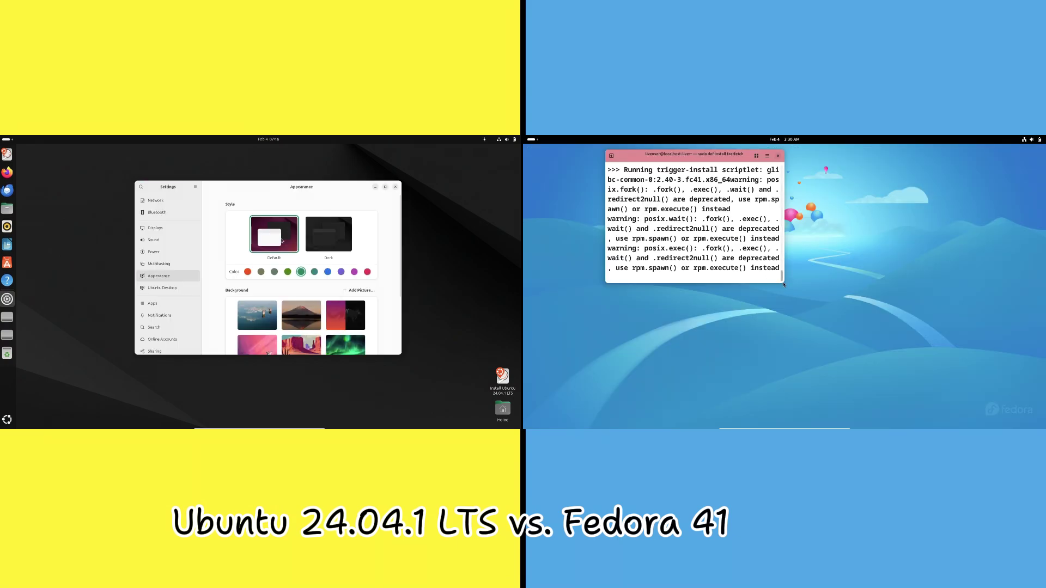
{"action": "left_click_drag", "start_coordinate": [783, 282], "coordinate": [978, 409]}
Step: Glance at Multitasking settings, close Ubuntu Settings, and maximize the Fedora terminal
{"action": "left_click", "coordinate": [159, 264]}
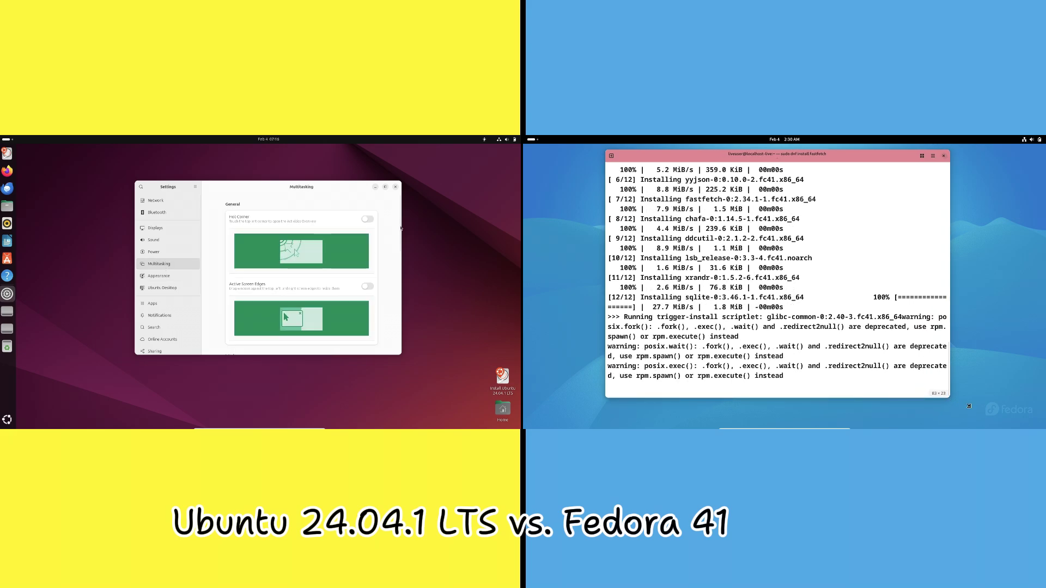
{"action": "scroll", "coordinate": [327, 261], "scroll_direction": "down", "scroll_amount": 5}
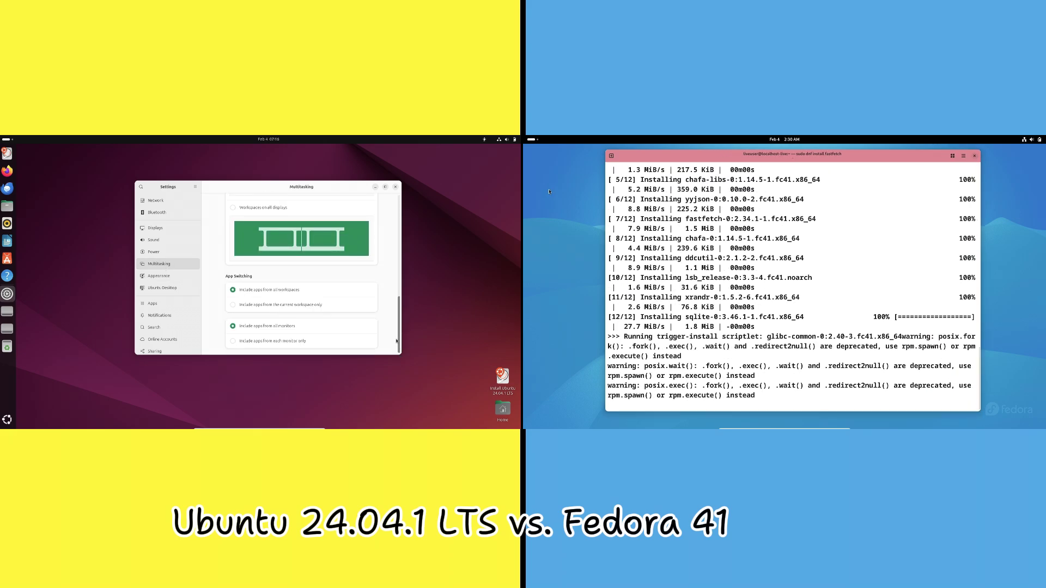
{"action": "left_click", "coordinate": [395, 187]}
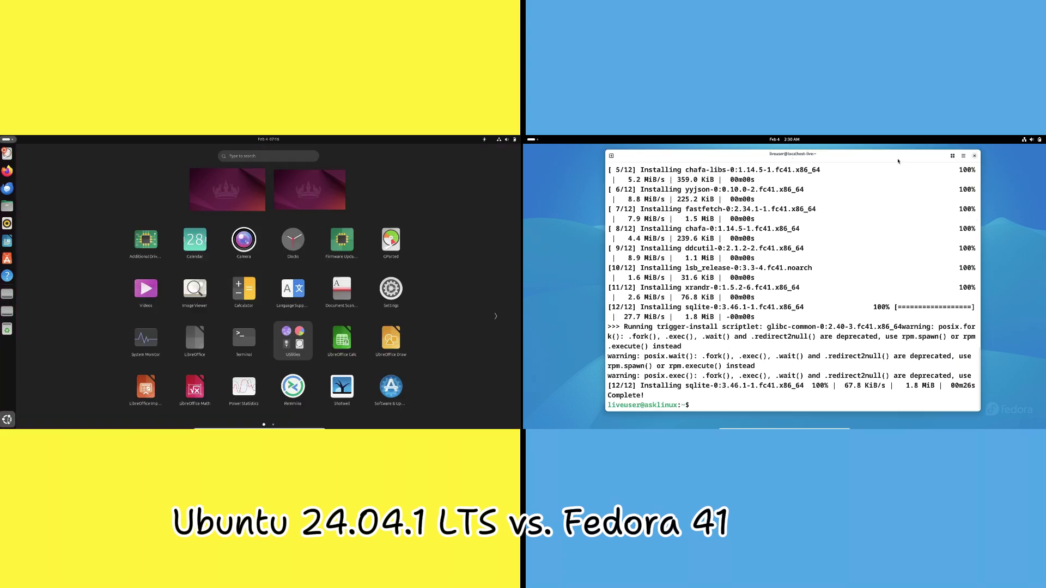
{"action": "left_click", "coordinate": [7, 419]}
{"action": "key", "text": "super+Up"}
{"action": "scroll", "coordinate": [81, 316], "scroll_direction": "down", "scroll_amount": 1}
Step: Run fastfetch on Fedora and open the Ubuntu desktop context menu
{"action": "type", "text": "fastfetch"}
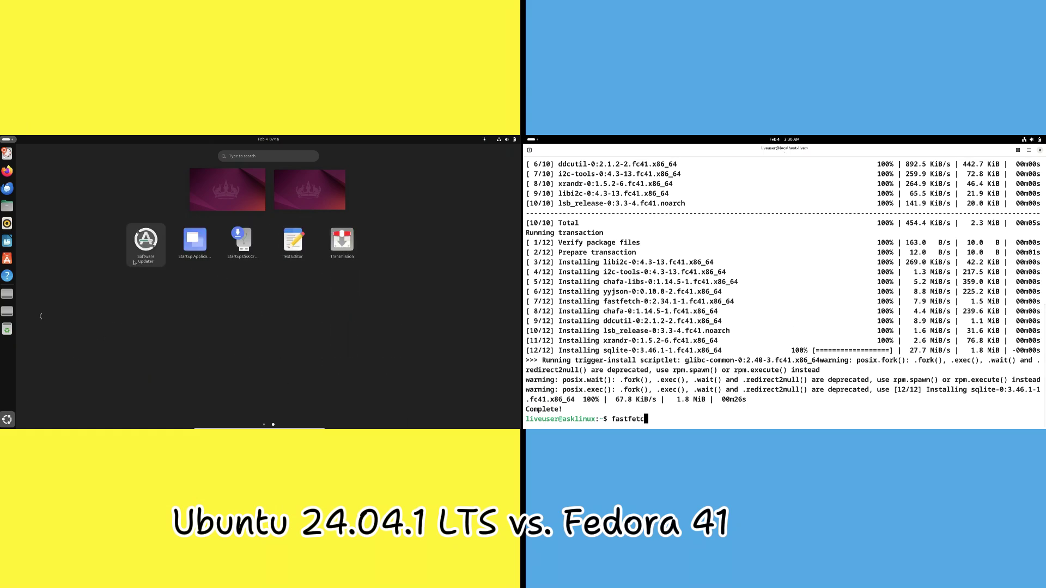
{"action": "key", "text": "Return"}
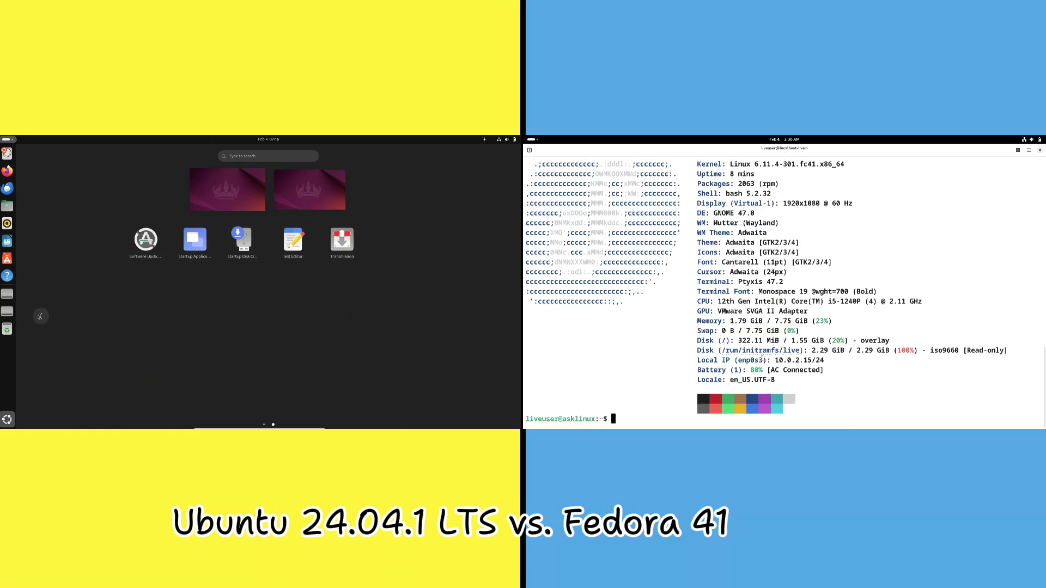
{"action": "scroll", "coordinate": [927, 250], "scroll_direction": "up", "scroll_amount": 3}
{"action": "left_click", "coordinate": [229, 201]}
{"action": "right_click", "coordinate": [227, 234]}
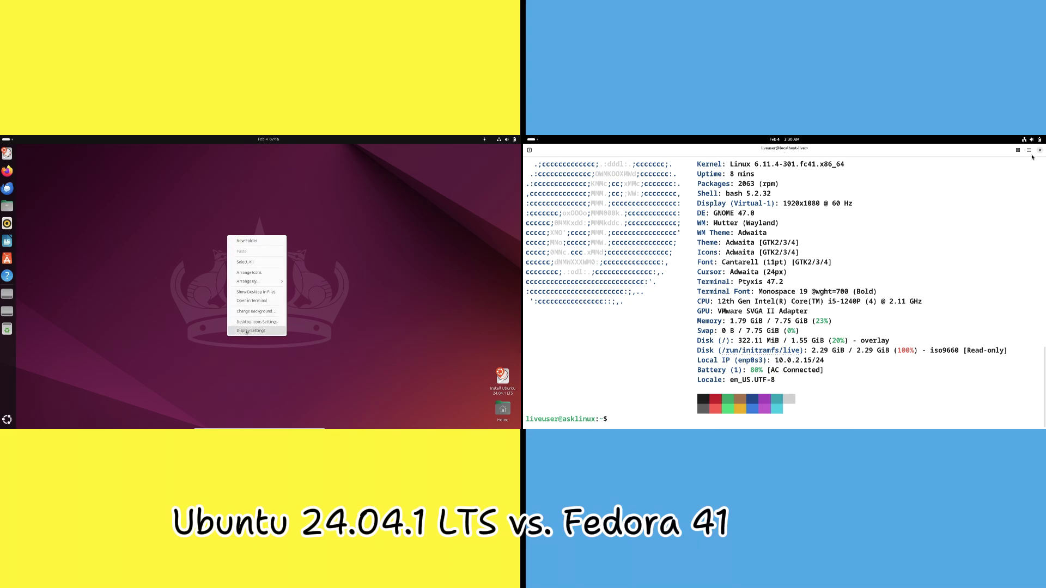
Step: Close the Fedora terminal and launch GNOME Software from the app list
{"action": "left_click", "coordinate": [499, 406]}
{"action": "left_click", "coordinate": [531, 140]}
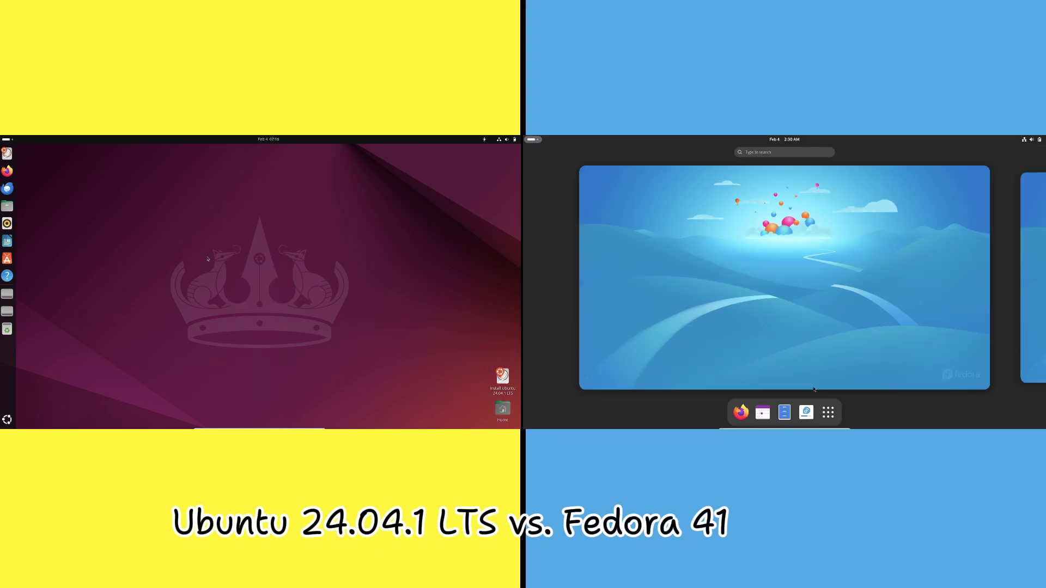
{"action": "left_click", "coordinate": [829, 413]}
{"action": "left_click", "coordinate": [726, 274]}
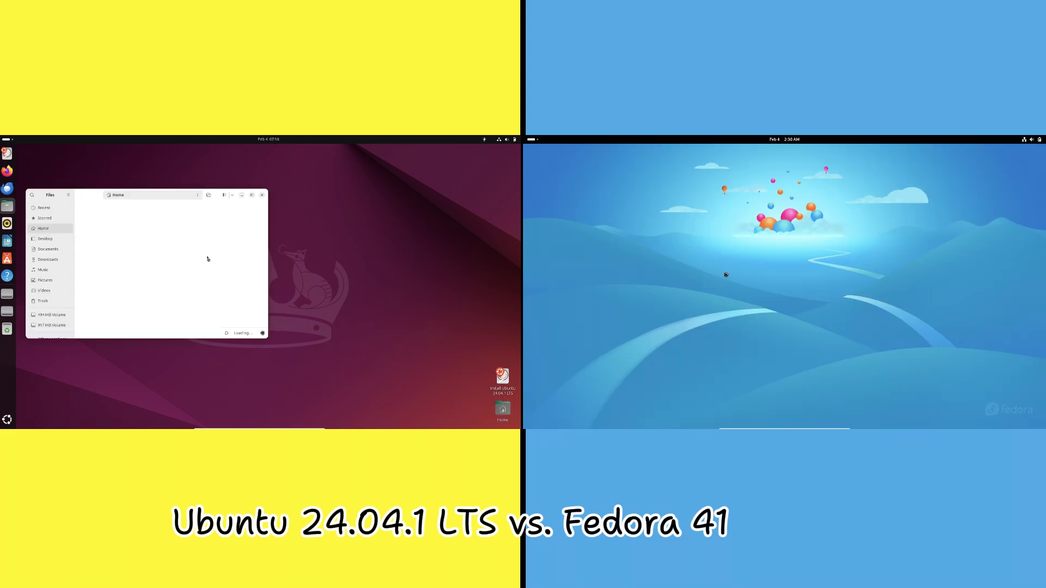
Step: Browse the Desktop folder in Ubuntu Files, and enable Fedora's third-party repositories
{"action": "left_click", "coordinate": [251, 196]}
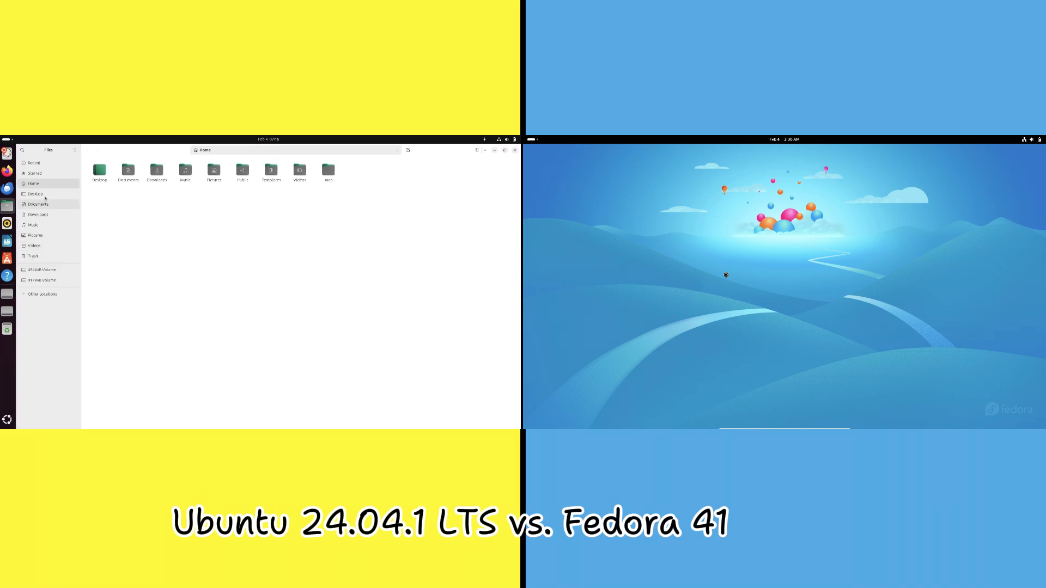
{"action": "left_click", "coordinate": [36, 194]}
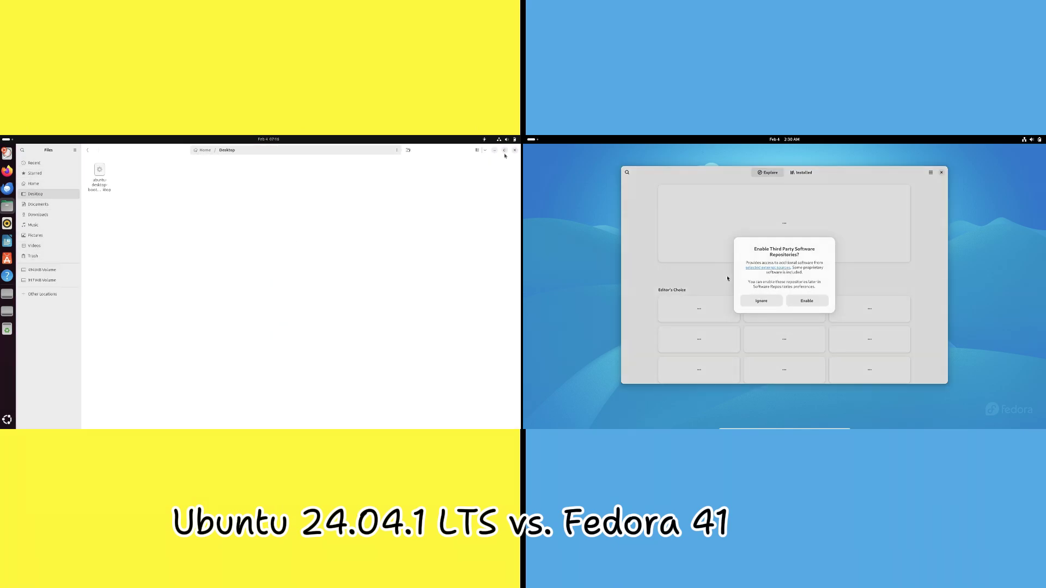
{"action": "left_click", "coordinate": [515, 150]}
{"action": "left_click", "coordinate": [806, 301]}
{"action": "left_click", "coordinate": [7, 419]}
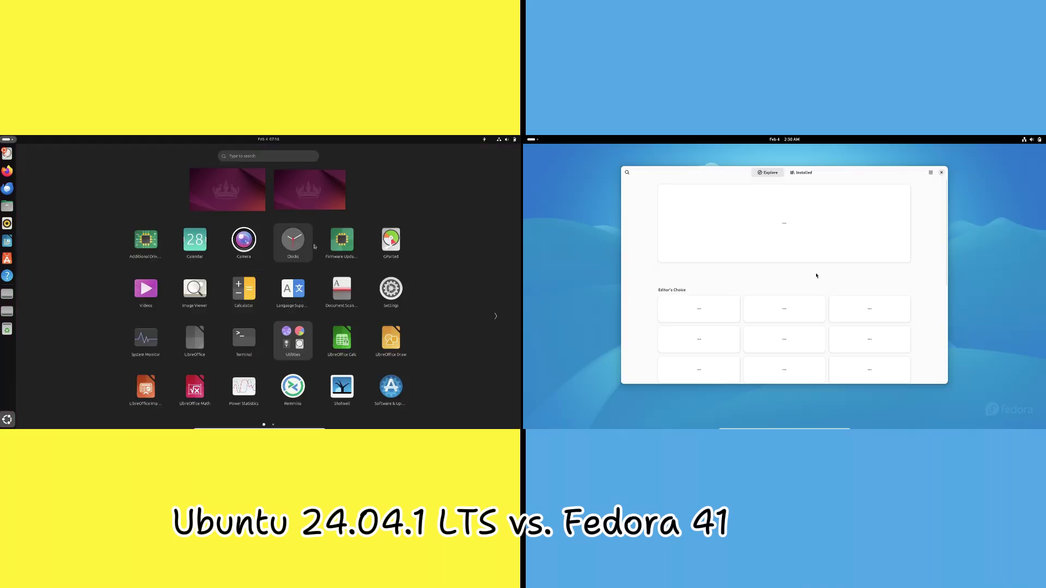
Step: Try running neofetch in a maximized Ubuntu terminal; view Fedora Software's About dialog
{"action": "left_click", "coordinate": [244, 332]}
{"action": "left_click", "coordinate": [931, 172]}
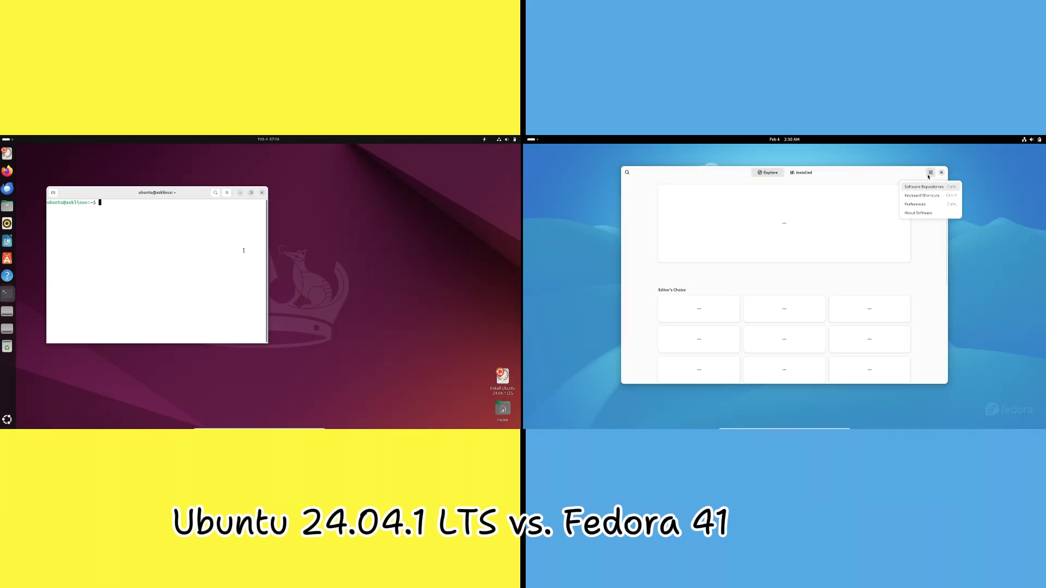
{"action": "key", "text": "super+Up"}
{"action": "type", "text": "n"}
{"action": "left_click", "coordinate": [919, 214]}
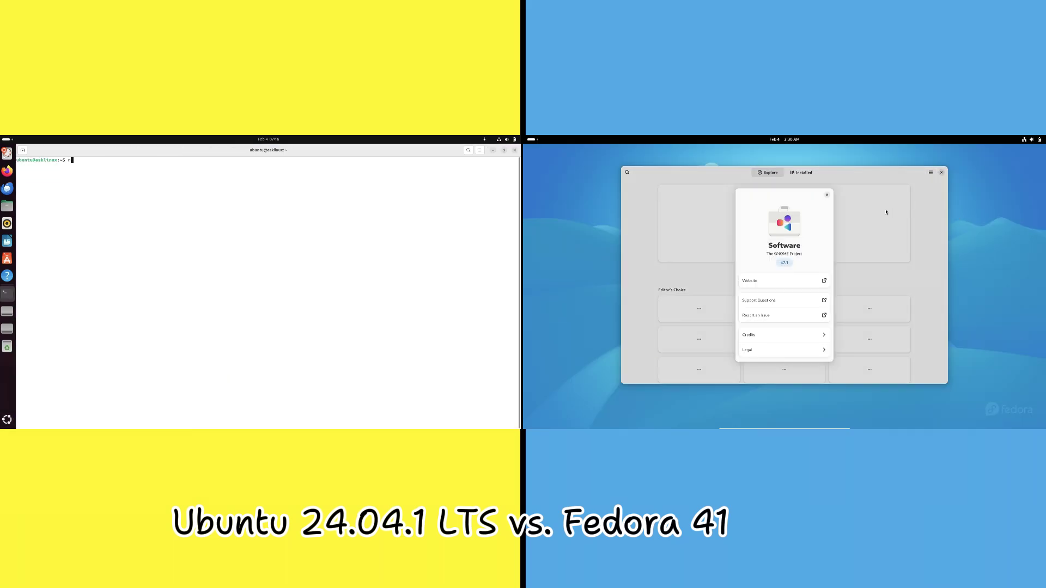
{"action": "key", "text": "Return"}
{"action": "left_click", "coordinate": [827, 195]}
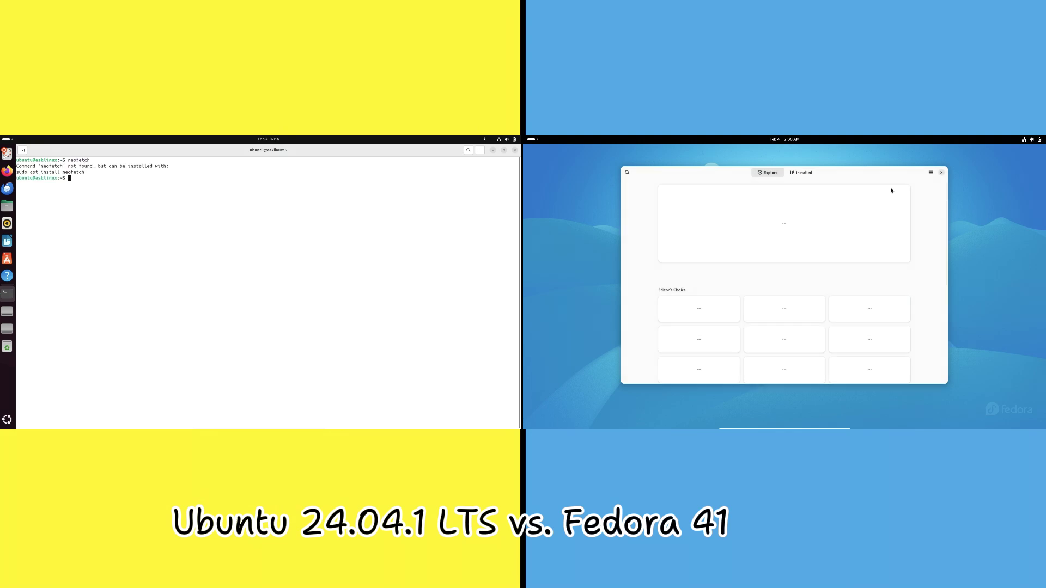
Step: Start sudo apt install neofetch on Ubuntu and open Fedora Software's repository list
{"action": "left_click", "coordinate": [929, 173]}
{"action": "type", "text": "o apt"}
{"action": "left_click", "coordinate": [915, 202]}
{"action": "type", "text": "upnsta"}
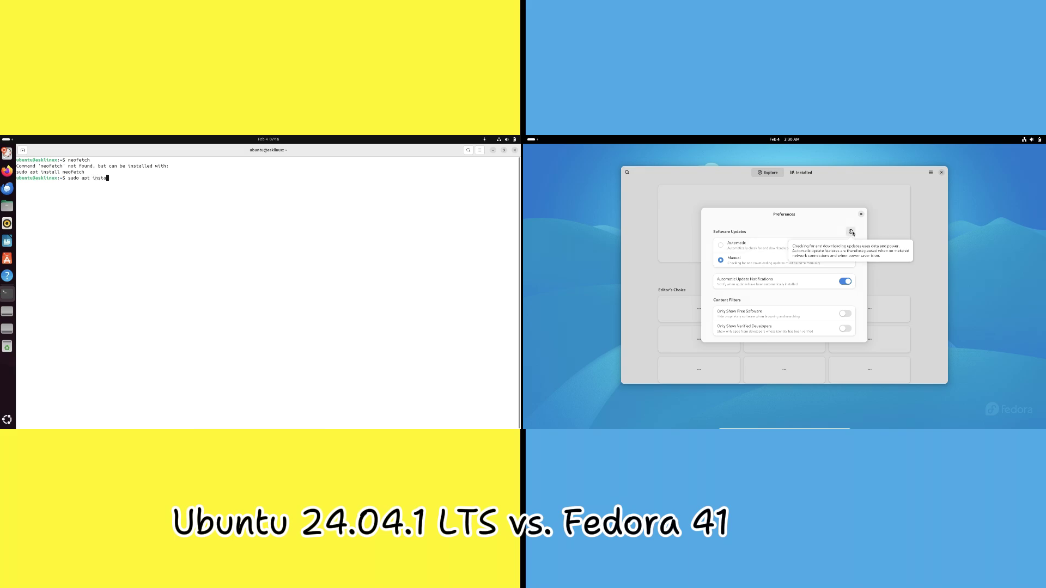
{"action": "type", "text": "tch"}
{"action": "key", "text": "Return"}
{"action": "type", "text": "y"}
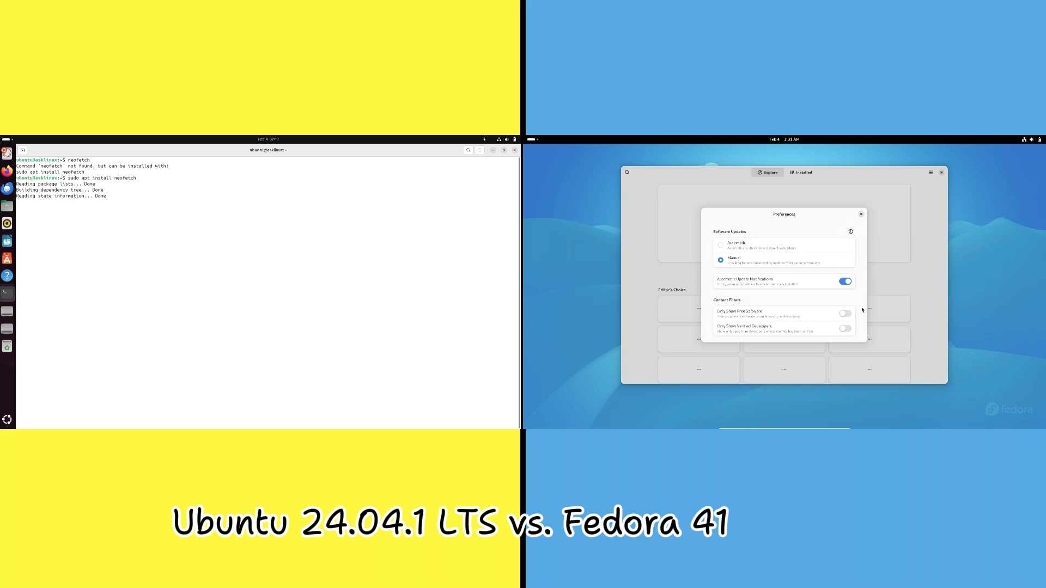
{"action": "left_click", "coordinate": [916, 187]}
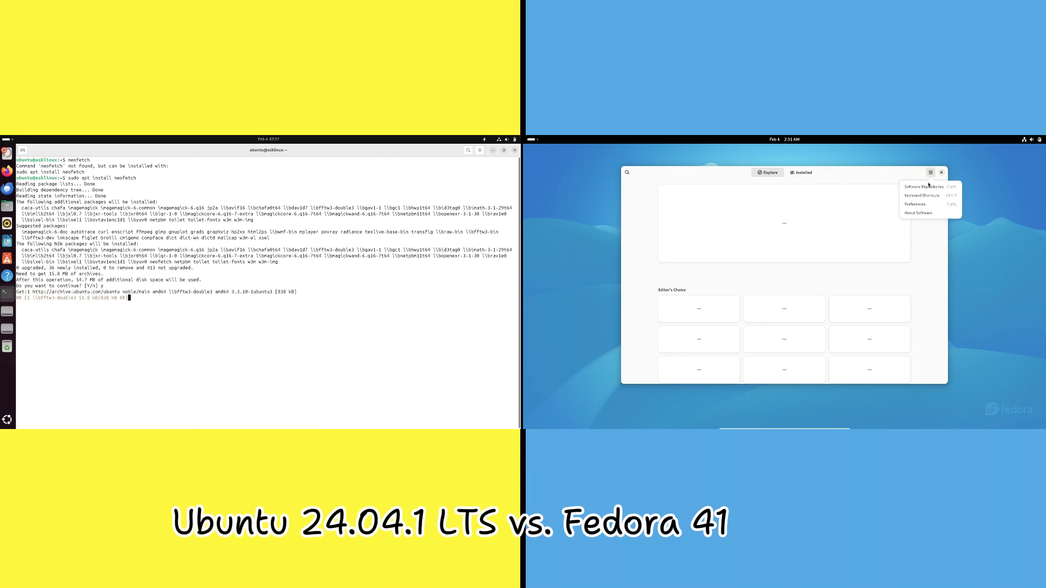
{"action": "left_click", "coordinate": [925, 187]}
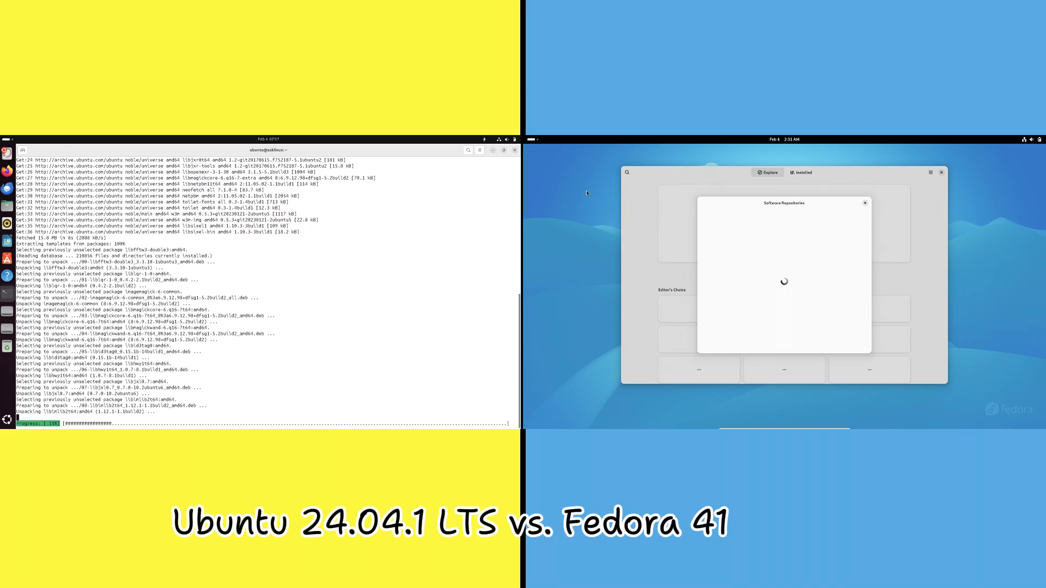
Step: Switch back to the Fedora Software window through the activities overview
{"action": "key", "text": "super"}
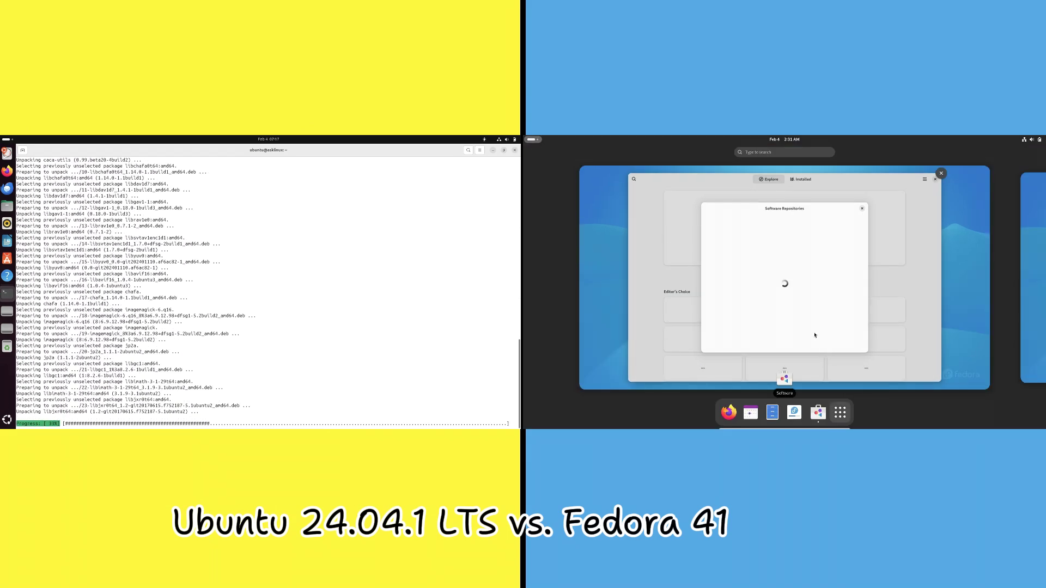
{"action": "left_click", "coordinate": [816, 335]}
{"action": "key", "text": "super"}
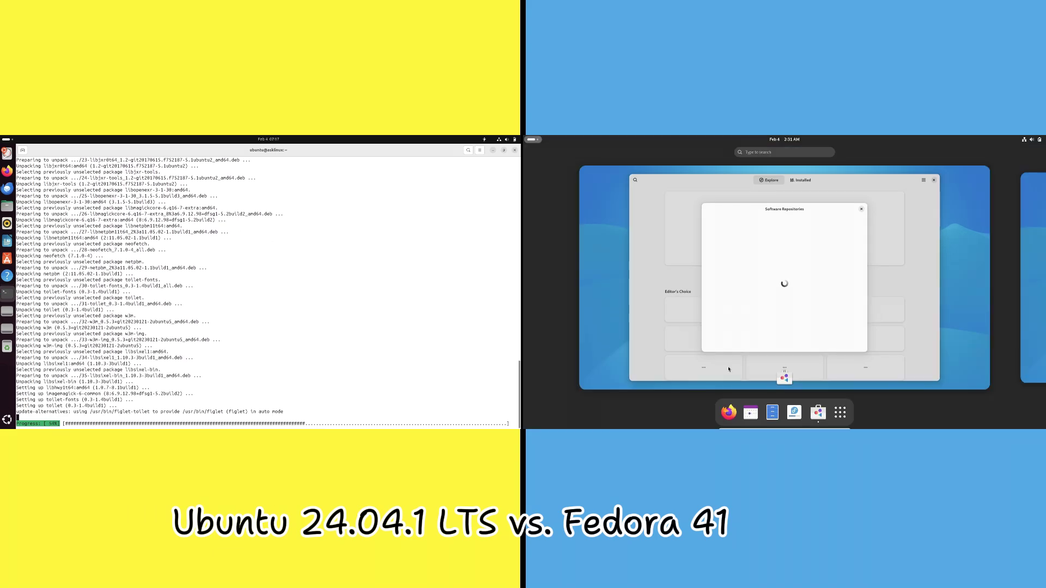
{"action": "left_click", "coordinate": [729, 321]}
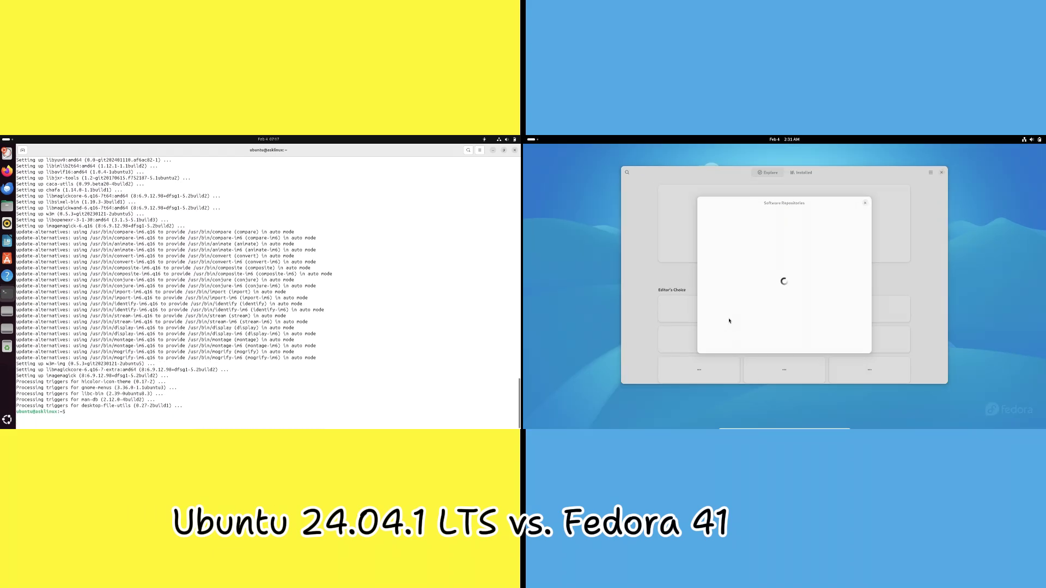
Step: Run neofetch and inxi in Ubuntu's terminal, then exit the terminal
{"action": "type", "text": "neofetch"}
{"action": "key", "text": "Return"}
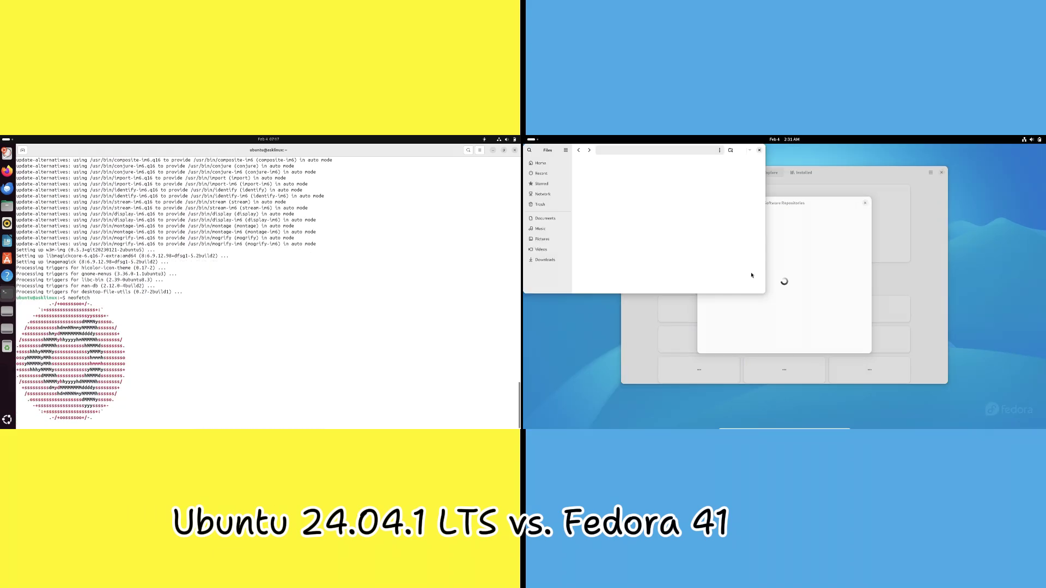
{"action": "type", "text": "inxi"}
{"action": "key", "text": "Return"}
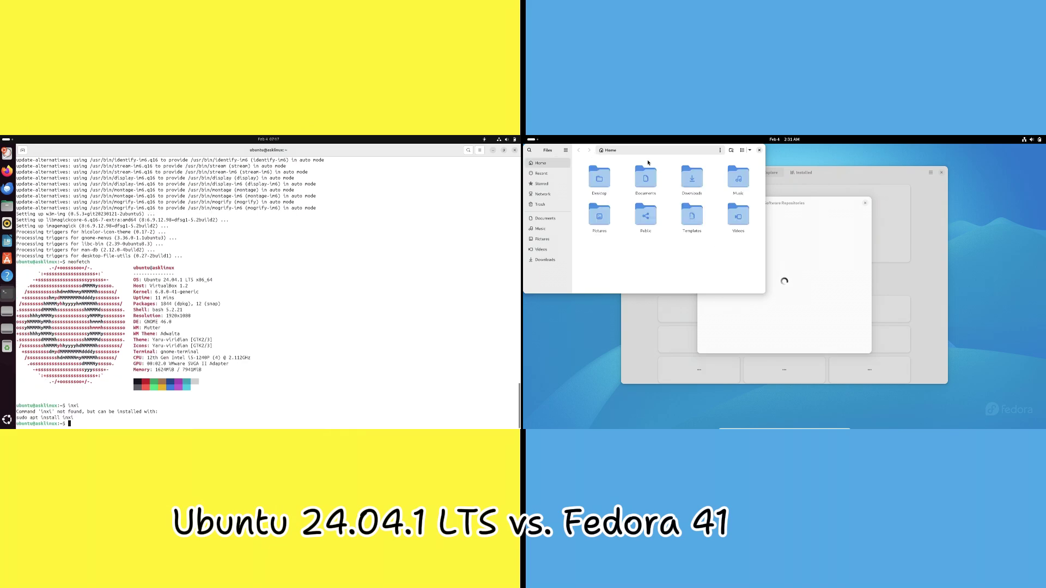
{"action": "type", "text": "exit"}
{"action": "key", "text": "Return"}
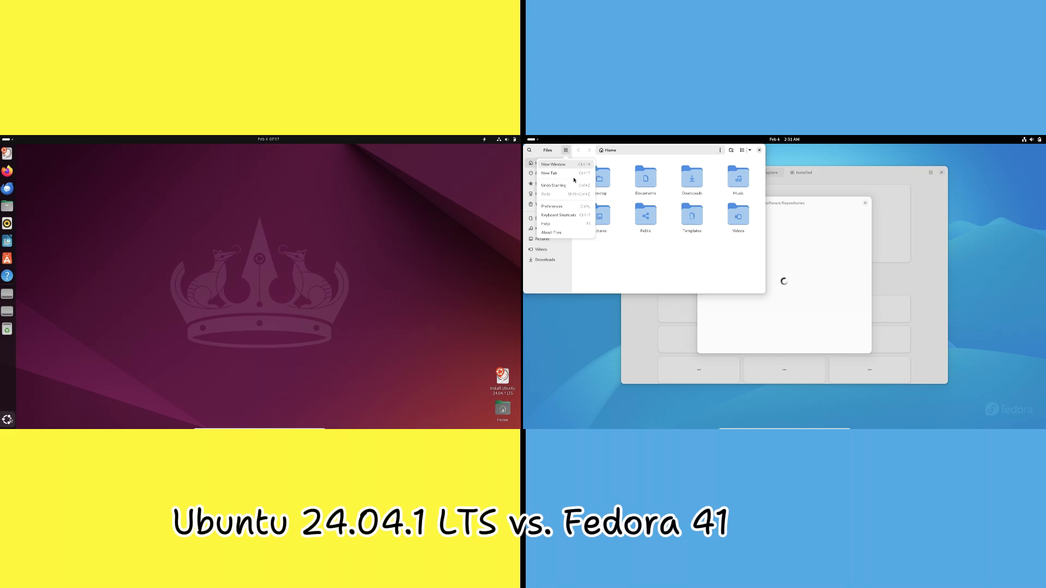
Step: Show Ubuntu's running processes in System Monitor; close Fedora's Files, repositories dialog and Software
{"action": "left_click", "coordinate": [7, 419]}
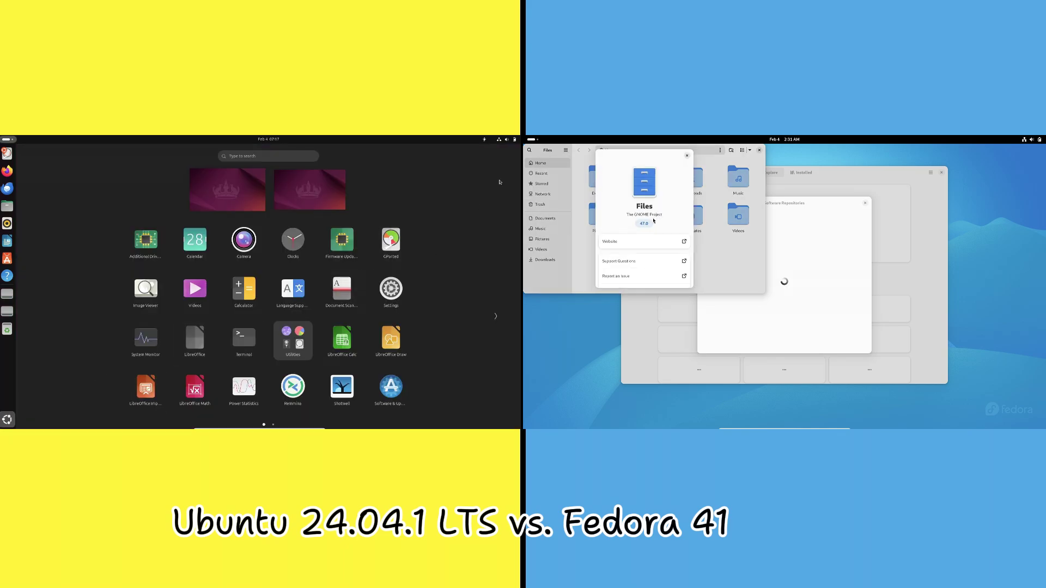
{"action": "left_click", "coordinate": [155, 350]}
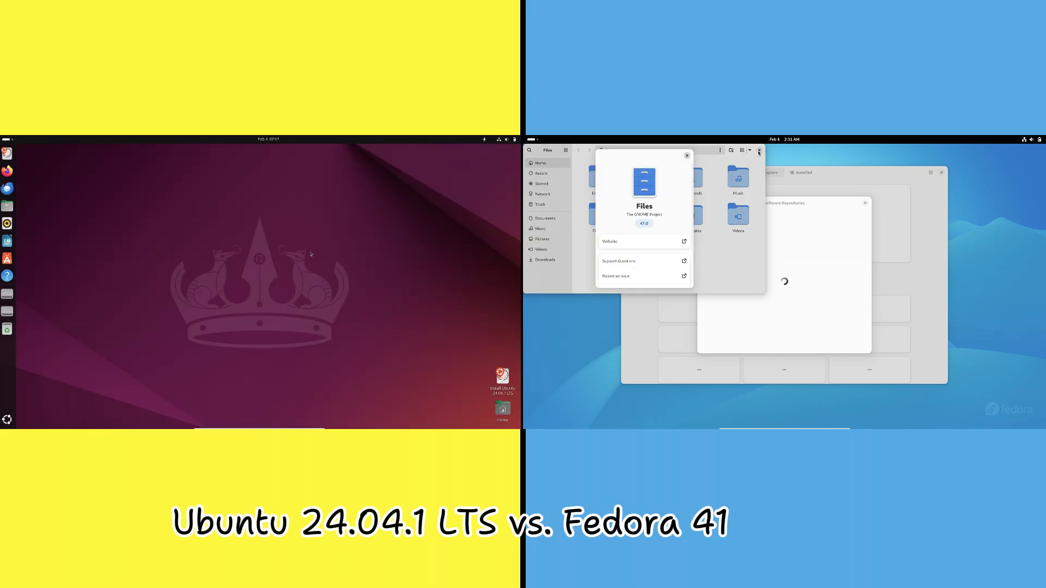
{"action": "left_click", "coordinate": [759, 152]}
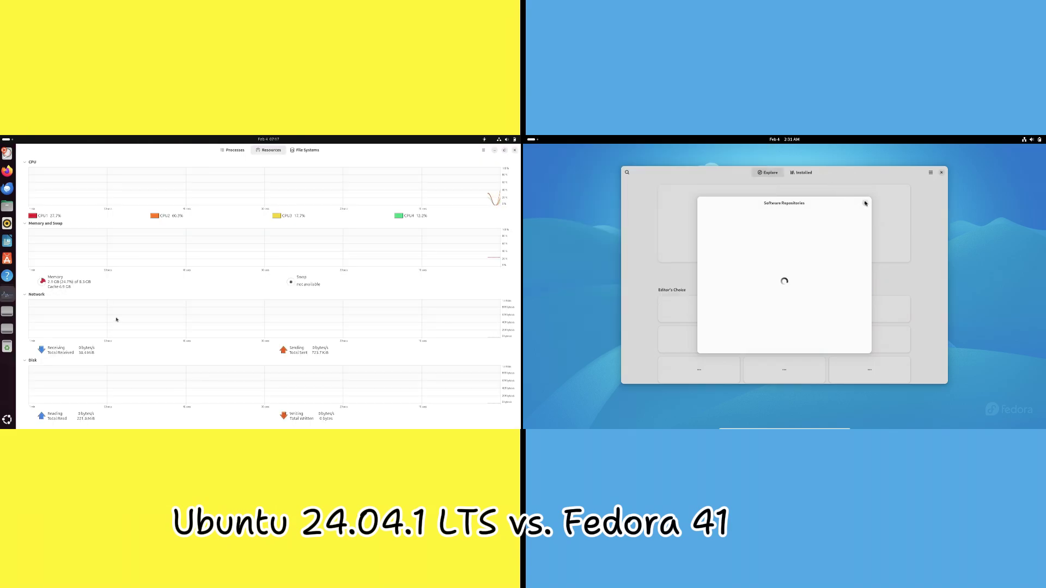
{"action": "left_click", "coordinate": [866, 204]}
{"action": "left_click", "coordinate": [227, 152]}
{"action": "left_click", "coordinate": [939, 175]}
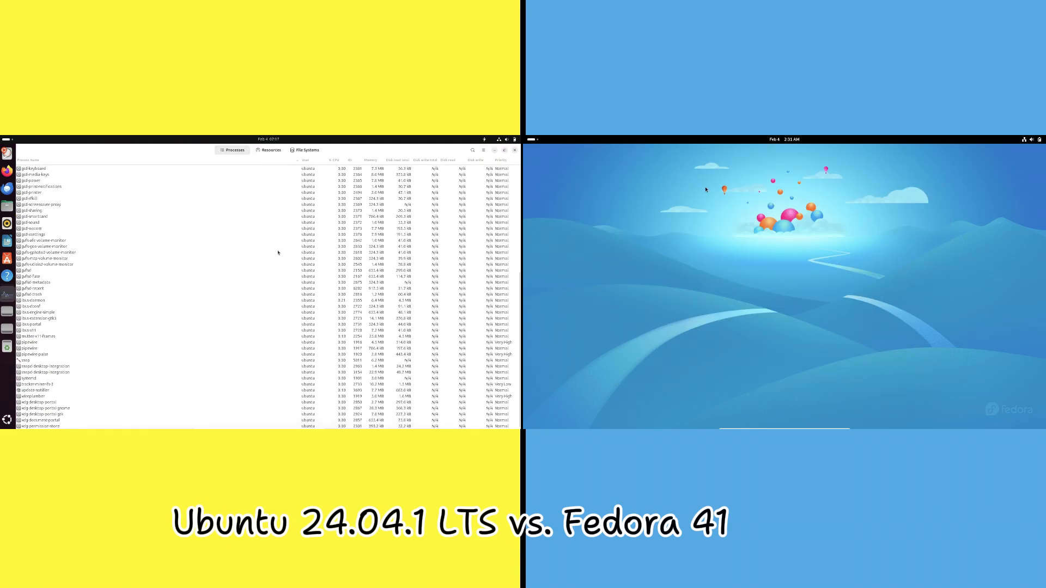